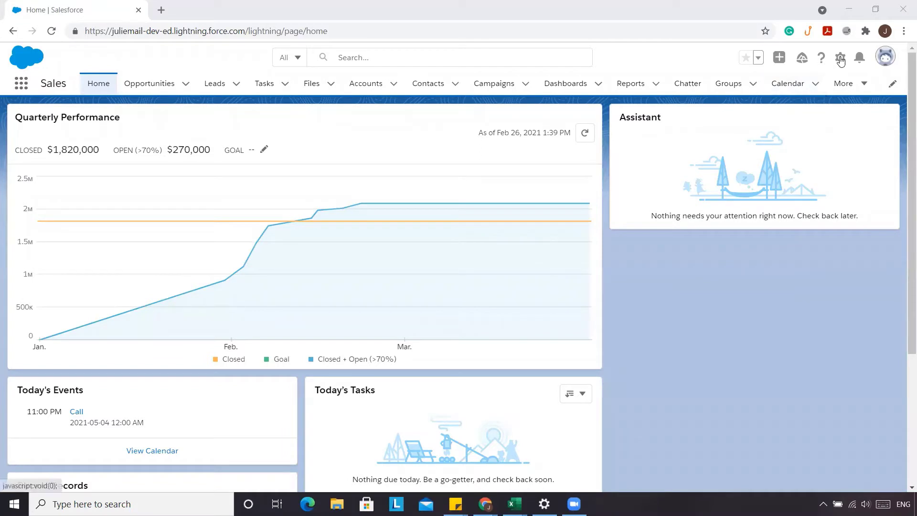
From Setup's Object Manager, start a new Formula custom field on the Account object.
{"action": "left_click", "coordinate": [840, 58]}
{"action": "left_click", "coordinate": [807, 96]}
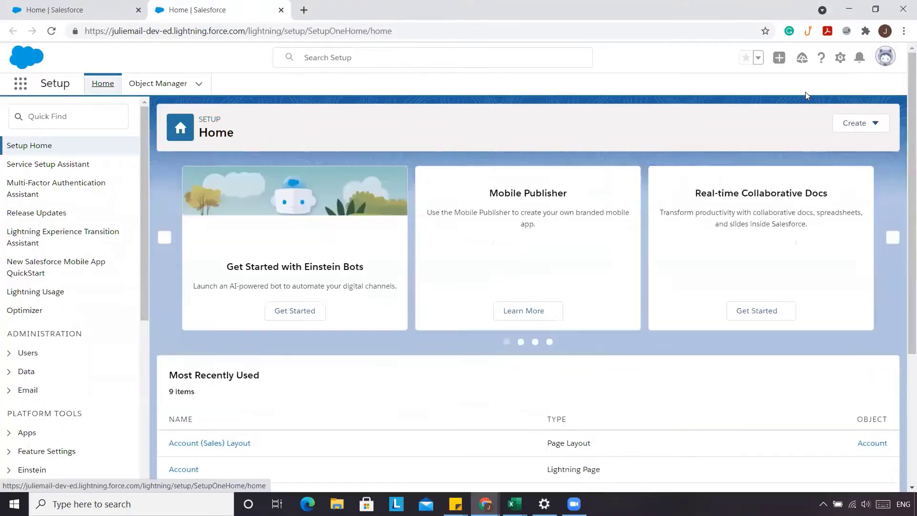
{"action": "left_click", "coordinate": [141, 84]}
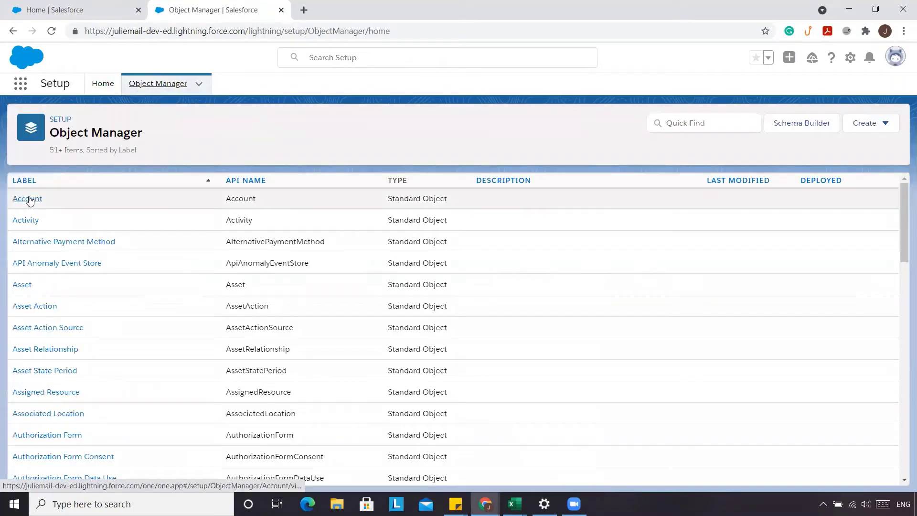
{"action": "left_click", "coordinate": [28, 199]}
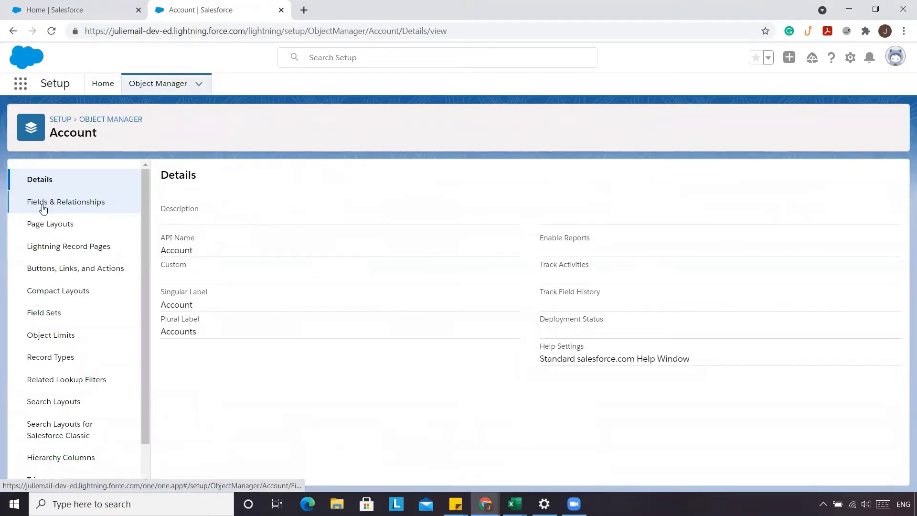
{"action": "left_click", "coordinate": [43, 206]}
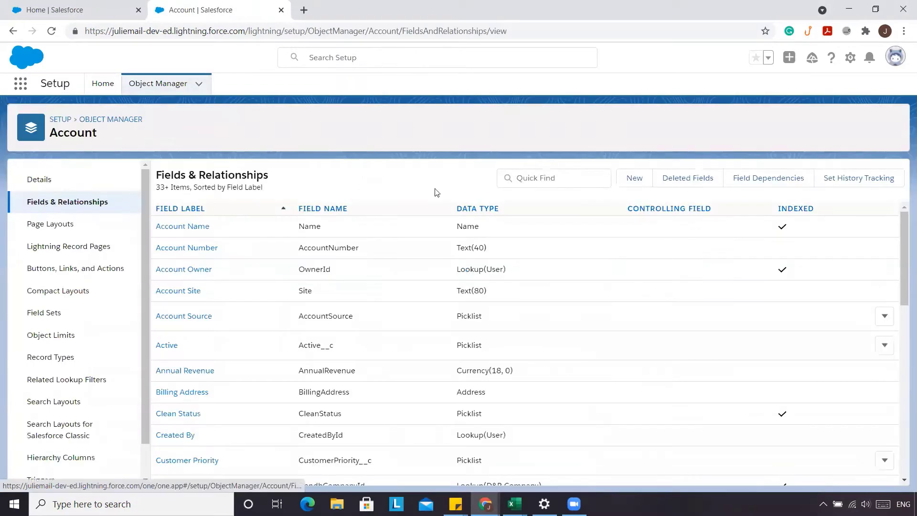
{"action": "left_click", "coordinate": [640, 180]}
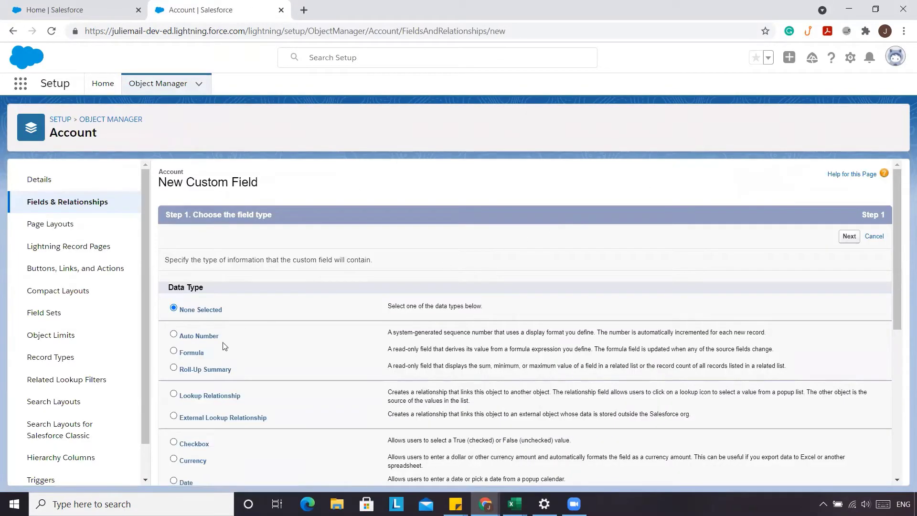
{"action": "left_click", "coordinate": [177, 352]}
Label the formula field LastActivity, make it return a Date, and bring up the field picker.
{"action": "left_click", "coordinate": [849, 236]}
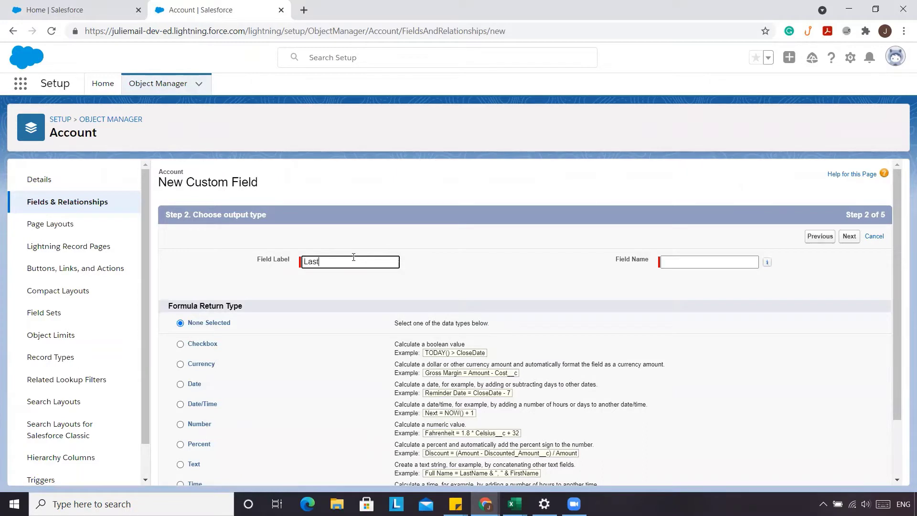
{"action": "type", "text": "LastActivity"}
{"action": "key", "text": "Tab"}
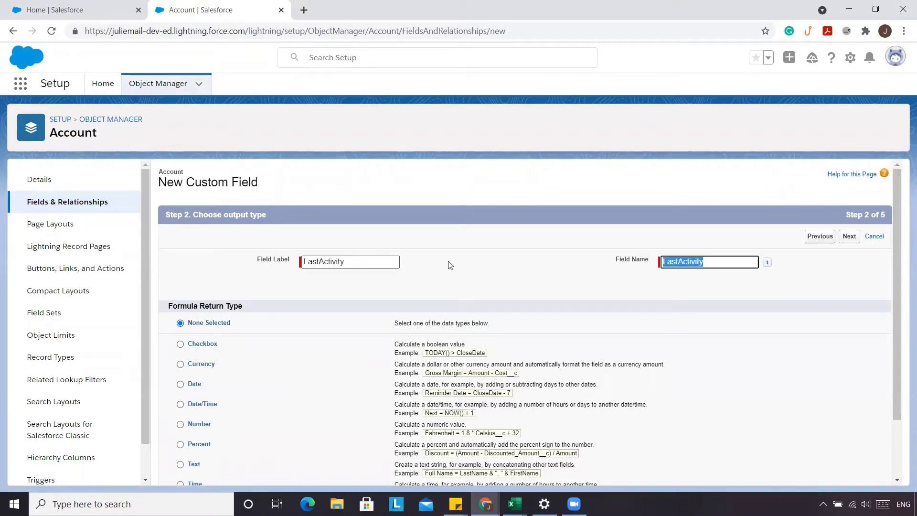
{"action": "left_click", "coordinate": [503, 270]}
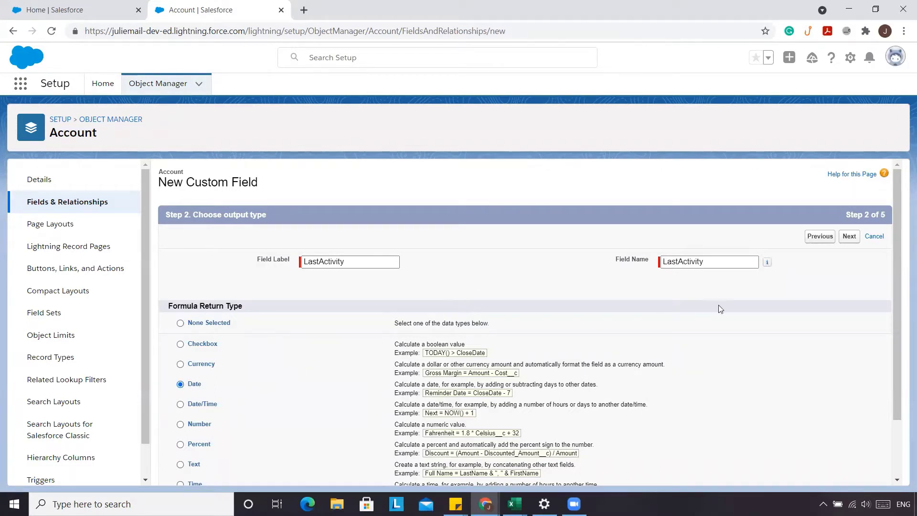
{"action": "left_click", "coordinate": [848, 237]}
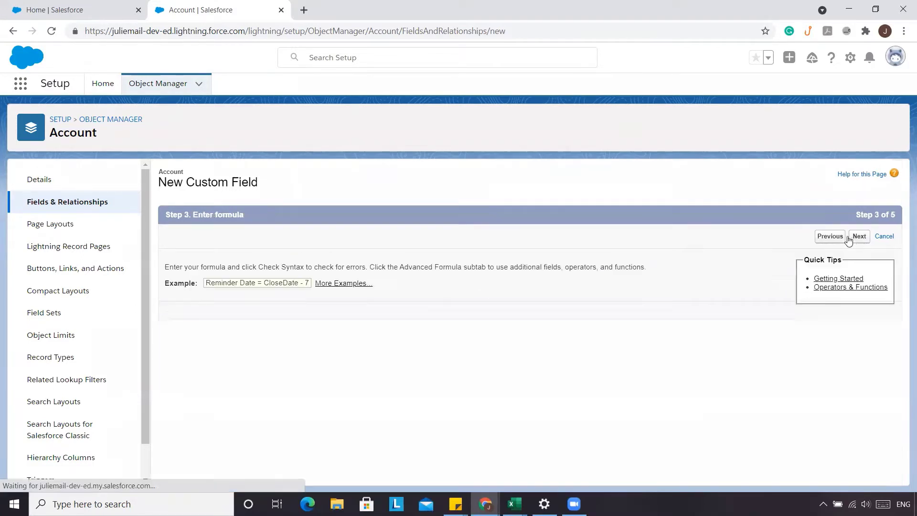
{"action": "left_click", "coordinate": [190, 328]}
Insert Account's Last Activity field so the formula reads LastActivityDate, then continue.
{"action": "left_click", "coordinate": [479, 279]}
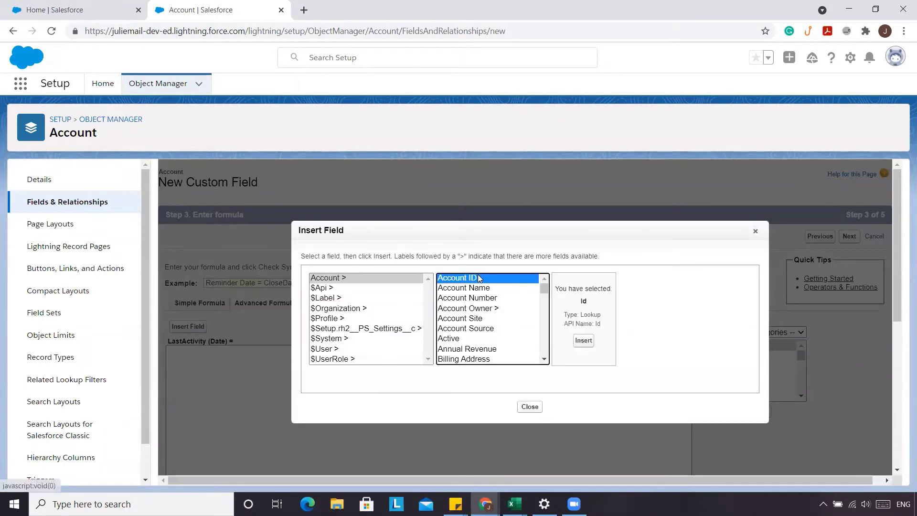
{"action": "key", "text": "l"}
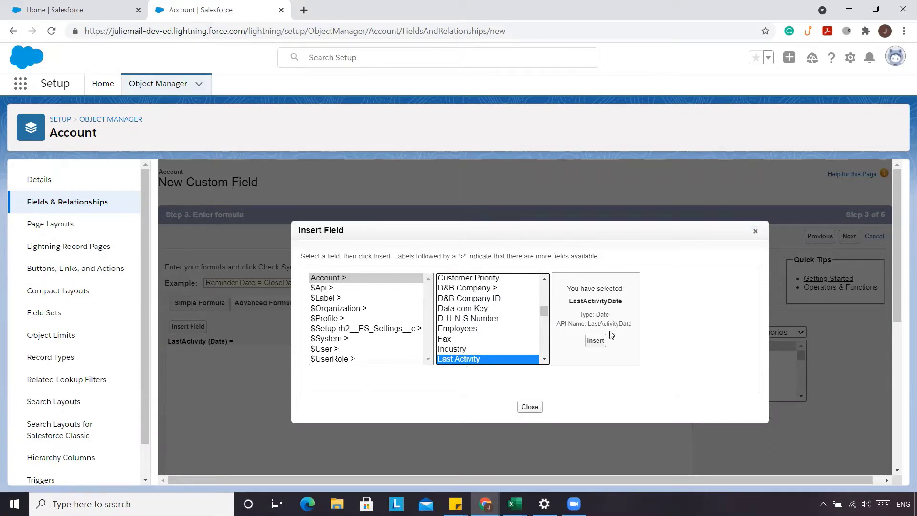
{"action": "left_click", "coordinate": [595, 341]}
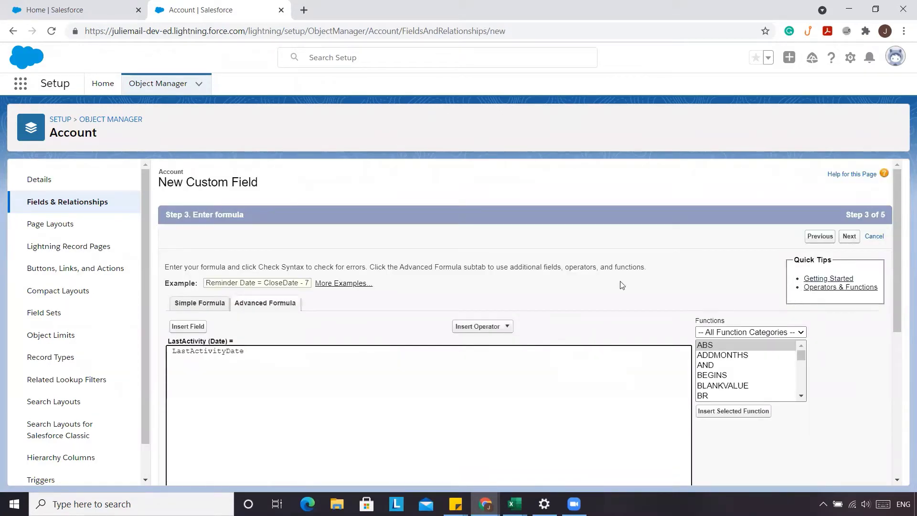
{"action": "left_click", "coordinate": [851, 237]}
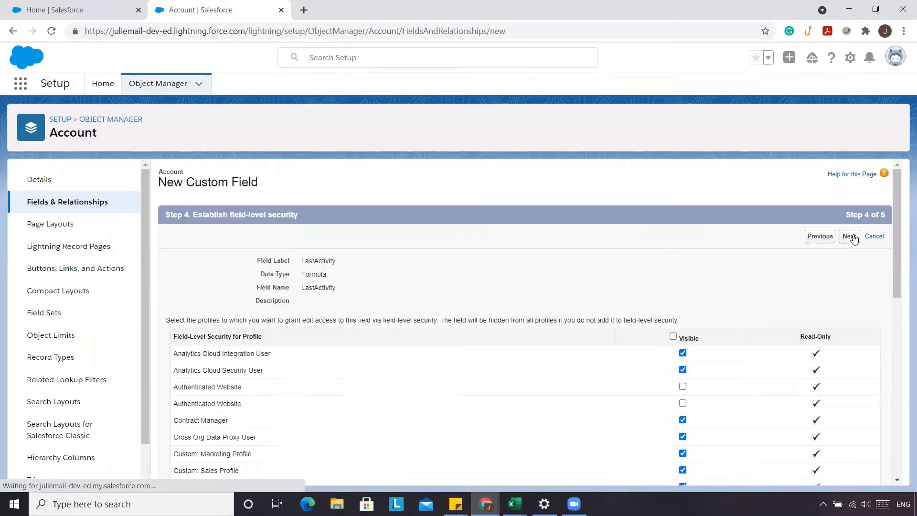
Make LastActivity visible to all profiles and save it onto every Account page layout.
{"action": "left_click", "coordinate": [673, 337]}
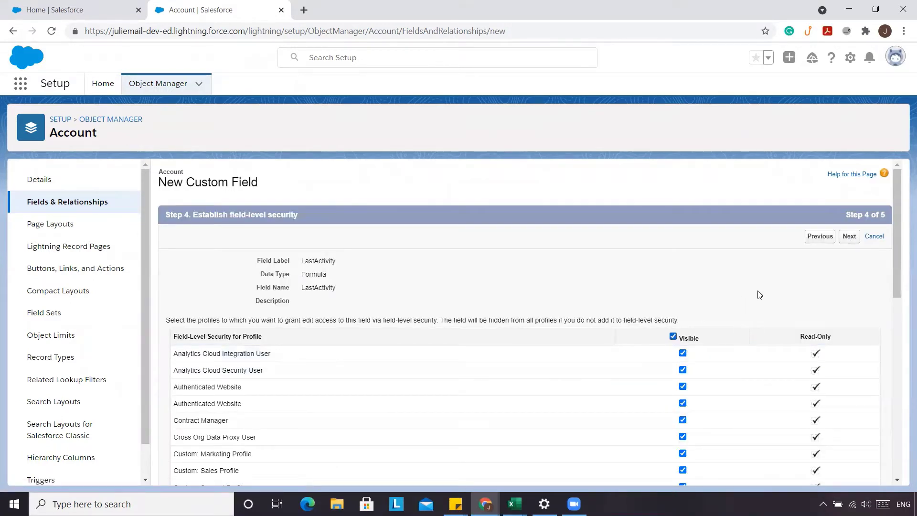
{"action": "left_click", "coordinate": [853, 239]}
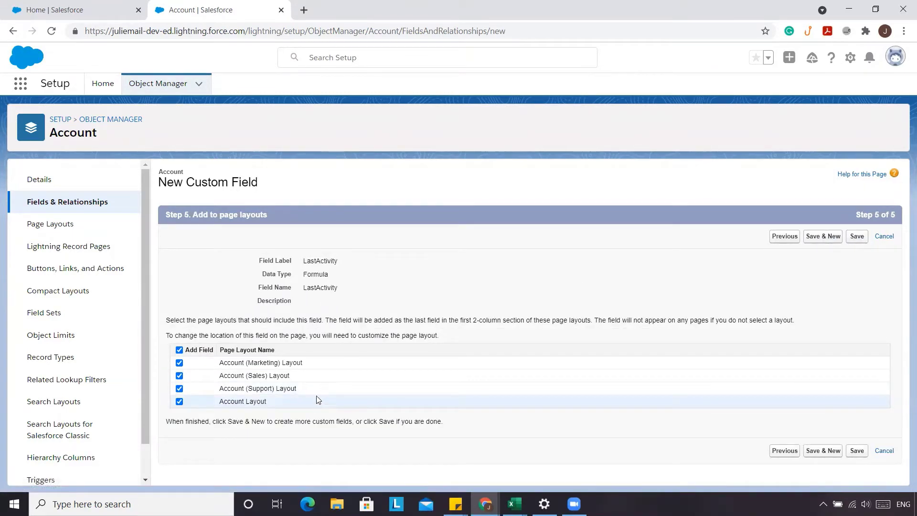
{"action": "left_click", "coordinate": [857, 237]}
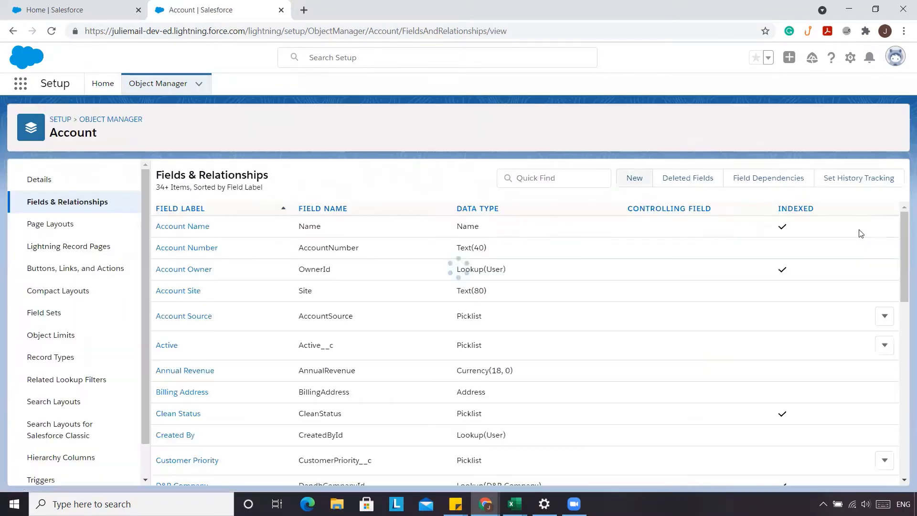
{"action": "left_click", "coordinate": [53, 229]}
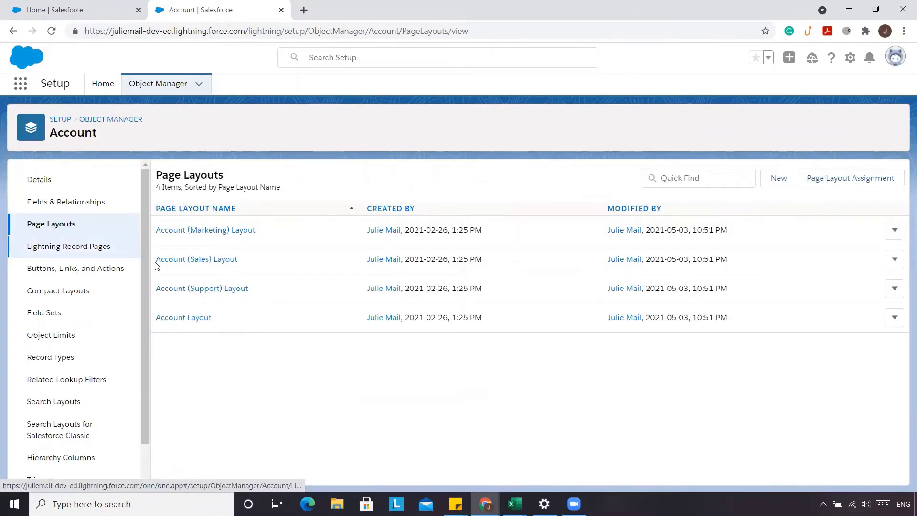
In Account (Sales) Layout, place LastActivity atop the right column and remove Shipping Address.
{"action": "left_click", "coordinate": [192, 261]}
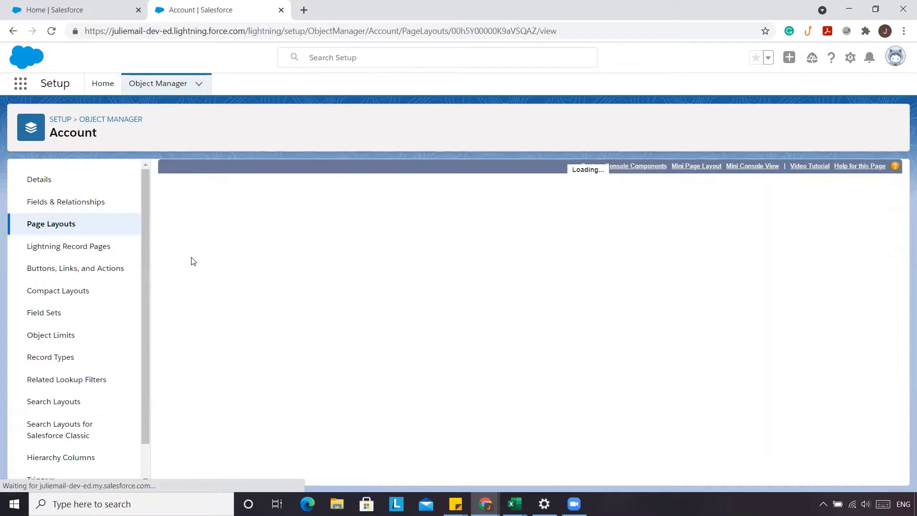
{"action": "scroll", "coordinate": [414, 296], "scroll_direction": "down", "scroll_amount": 4}
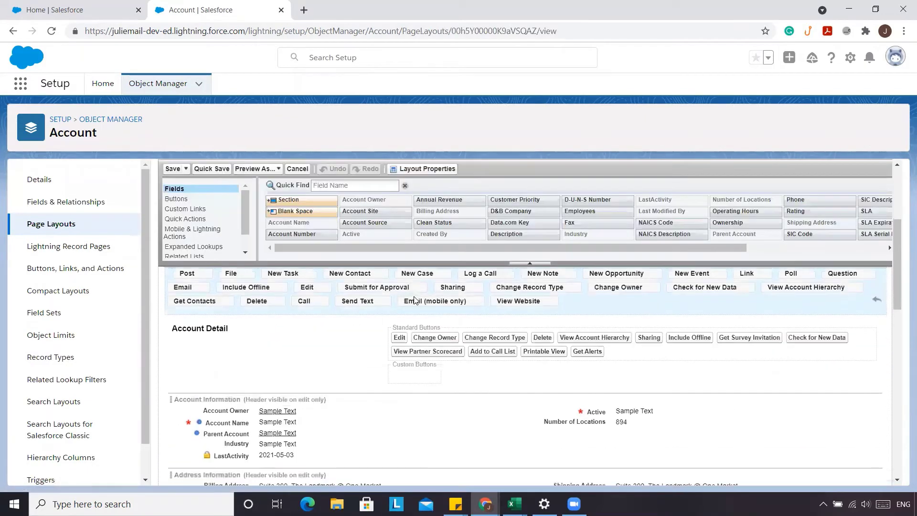
{"action": "scroll", "coordinate": [414, 301], "scroll_direction": "down", "scroll_amount": 2}
{"action": "left_click_drag", "start_coordinate": [548, 308], "coordinate": [598, 289]}
{"action": "left_click_drag", "start_coordinate": [357, 379], "coordinate": [590, 340]}
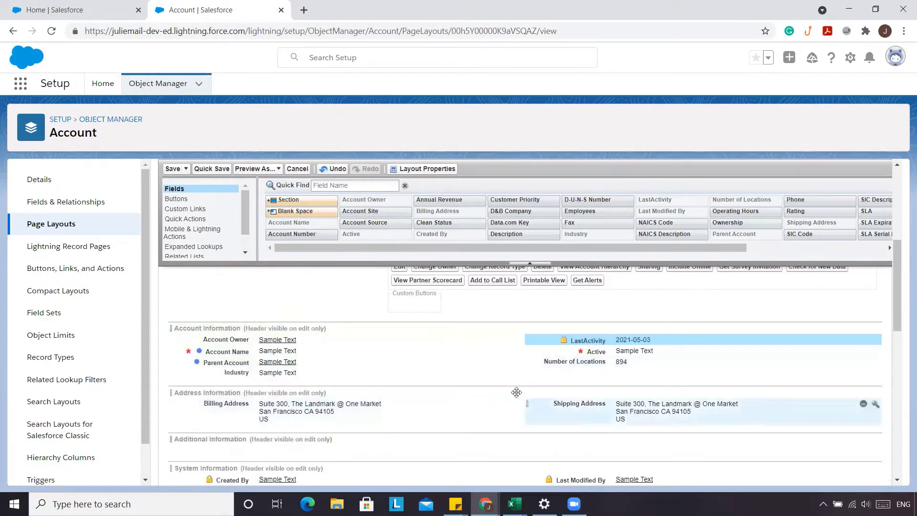
{"action": "left_click", "coordinate": [864, 404]}
Show the Address Information section header on detail pages and save the layout.
{"action": "scroll", "coordinate": [864, 410], "scroll_direction": "down", "scroll_amount": 3}
{"action": "scroll", "coordinate": [863, 410], "scroll_direction": "up", "scroll_amount": 3}
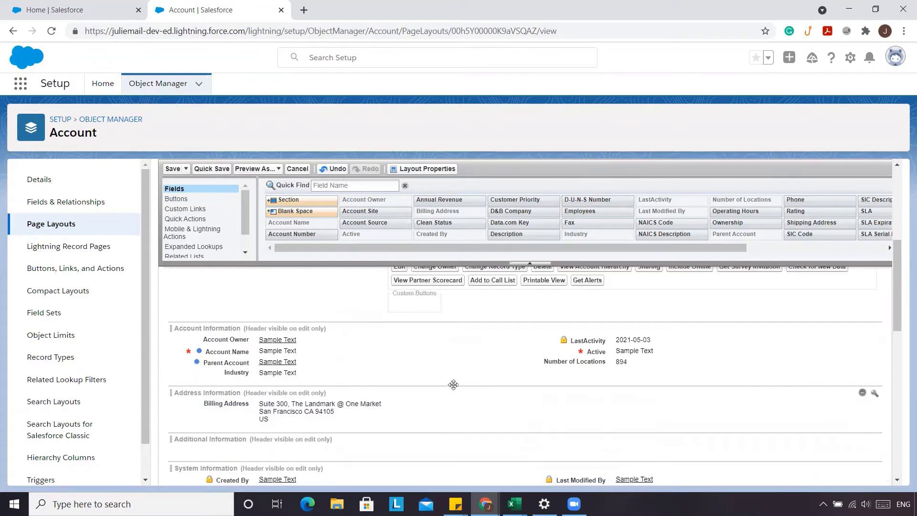
{"action": "left_click", "coordinate": [873, 394]}
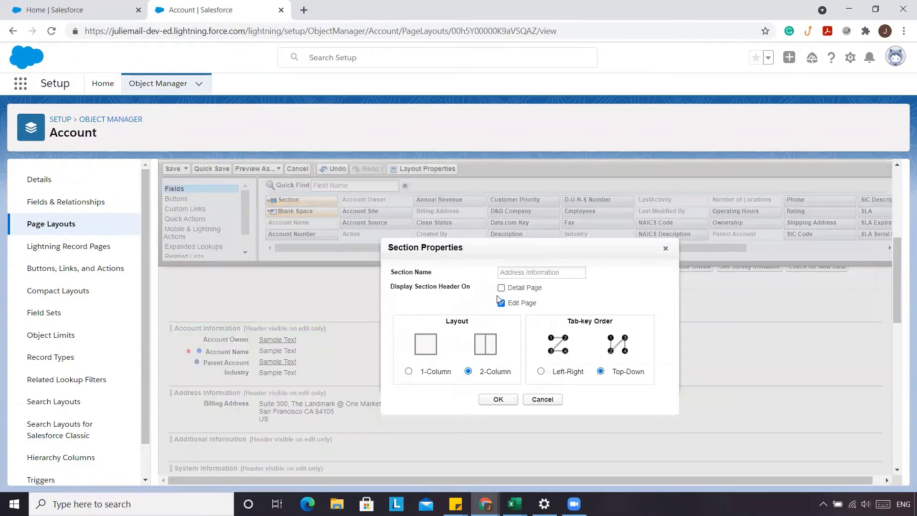
{"action": "left_click", "coordinate": [501, 287]}
{"action": "left_click", "coordinate": [498, 399]}
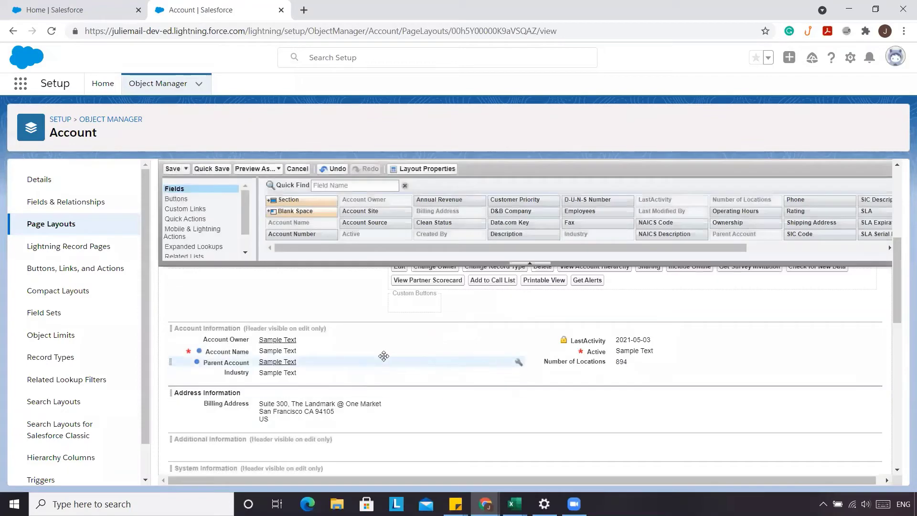
{"action": "left_click", "coordinate": [174, 169]}
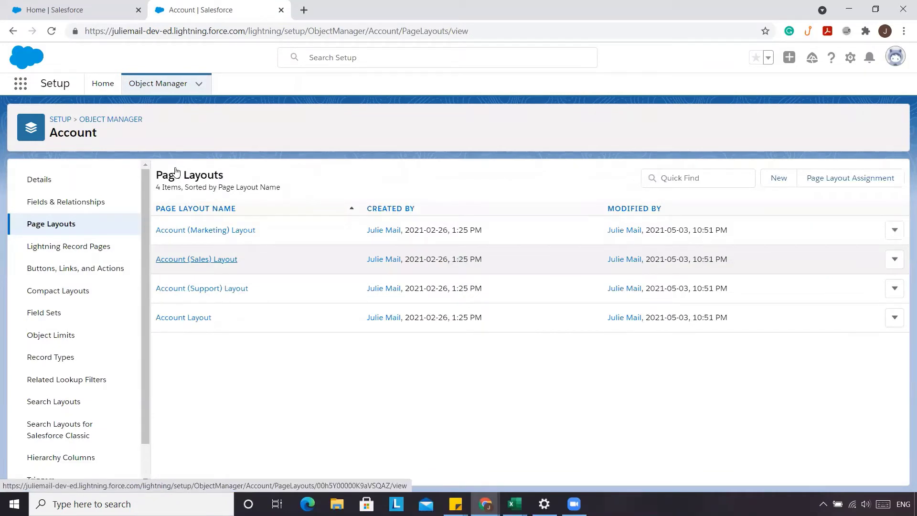
Switch to the Sales app and open the Express Logistics and Transport account from All Accounts.
{"action": "left_click", "coordinate": [20, 83]}
{"action": "left_click", "coordinate": [27, 296]}
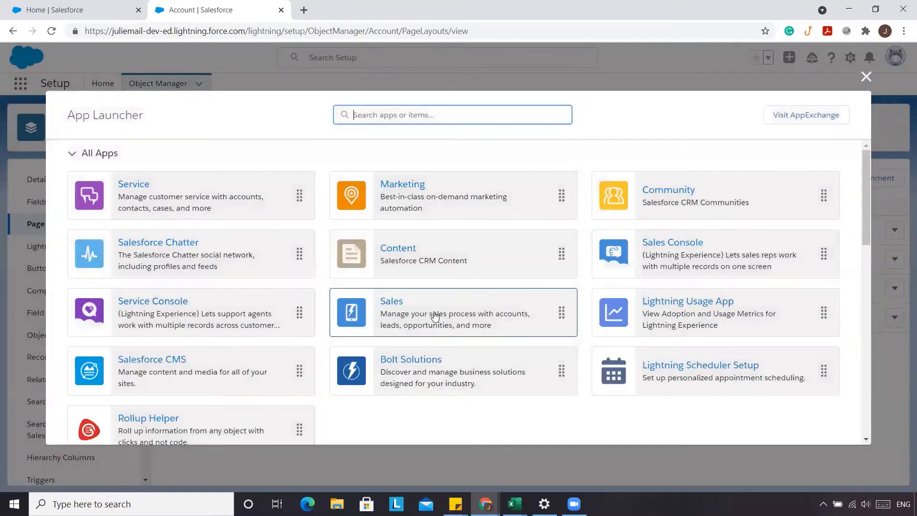
{"action": "left_click", "coordinate": [397, 311]}
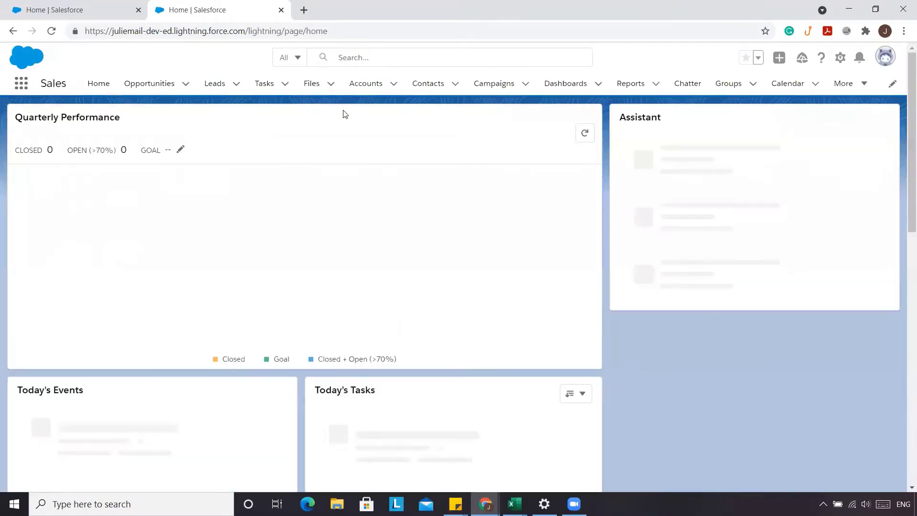
{"action": "left_click", "coordinate": [360, 86]}
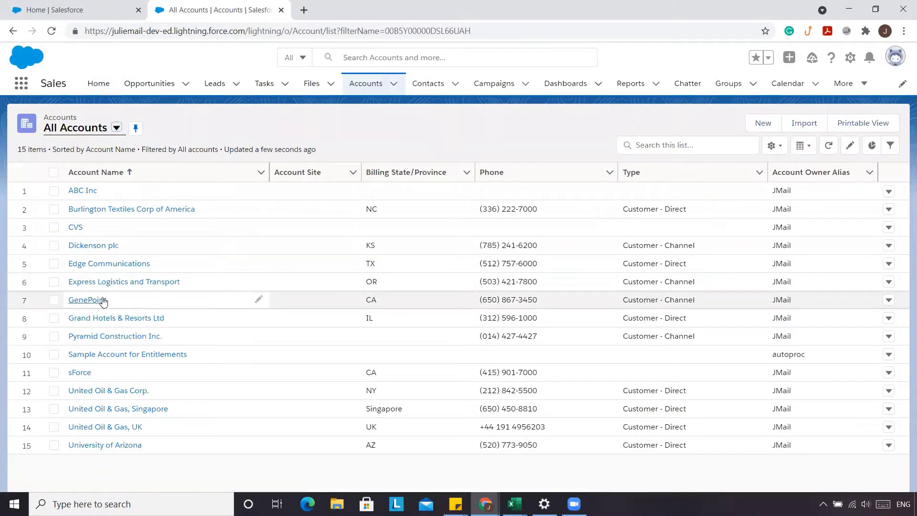
{"action": "left_click", "coordinate": [102, 286]}
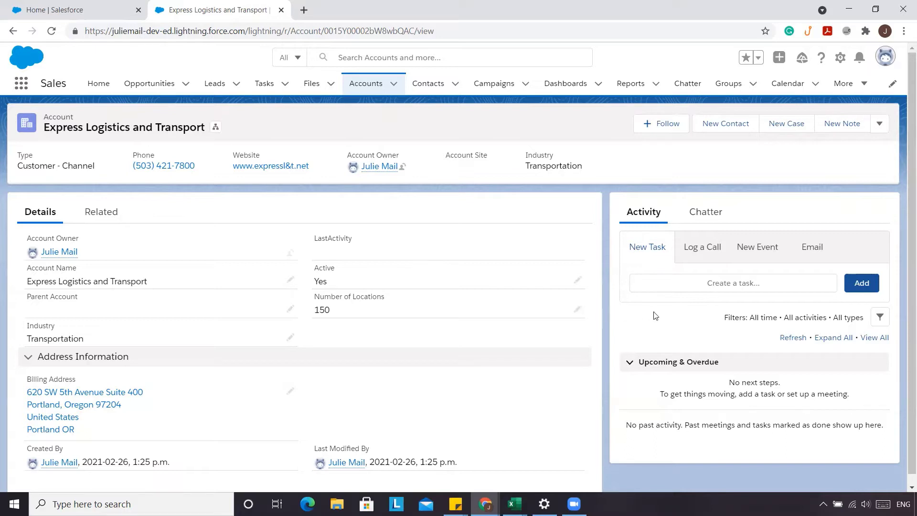
Log a Call task due May 7, 2021 on the account, then reload to check LastActivity.
{"action": "left_click", "coordinate": [662, 289]}
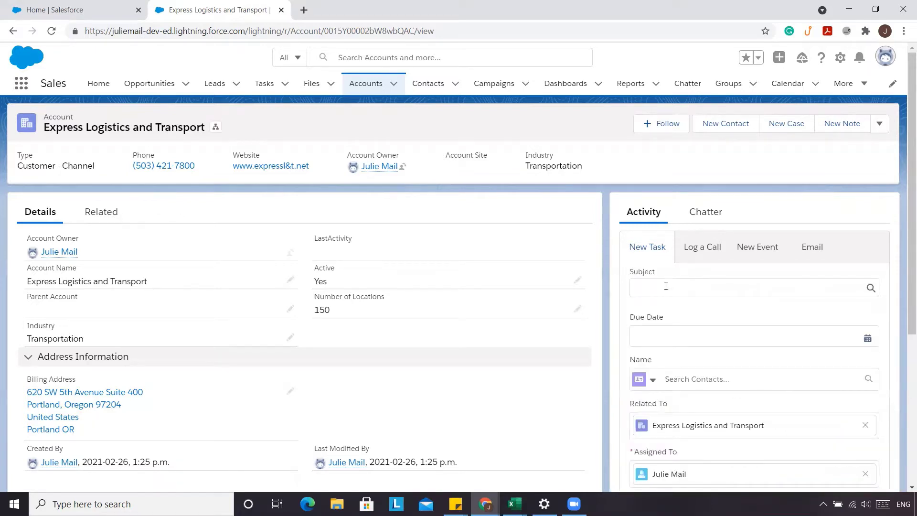
{"action": "left_click", "coordinate": [666, 286]}
{"action": "left_click", "coordinate": [684, 336]}
{"action": "left_click", "coordinate": [679, 331]}
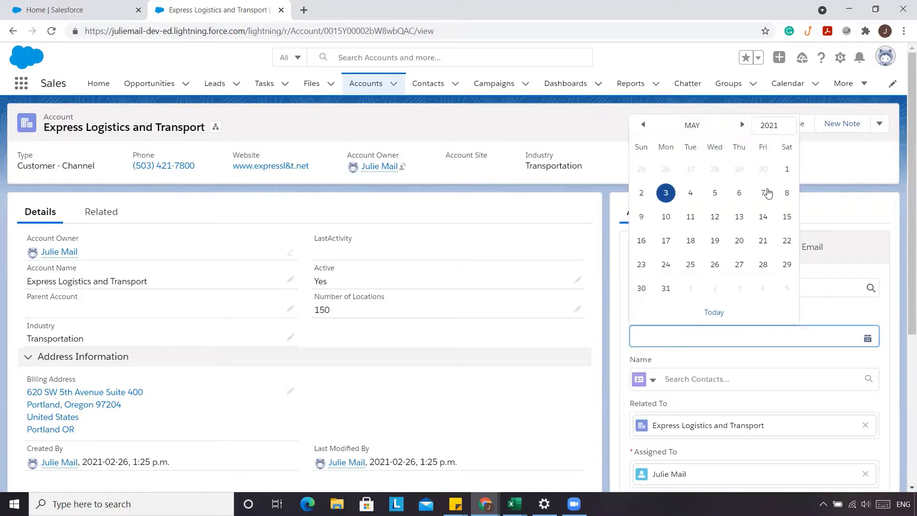
{"action": "left_click", "coordinate": [766, 193]}
{"action": "scroll", "coordinate": [725, 312], "scroll_direction": "down", "scroll_amount": 3}
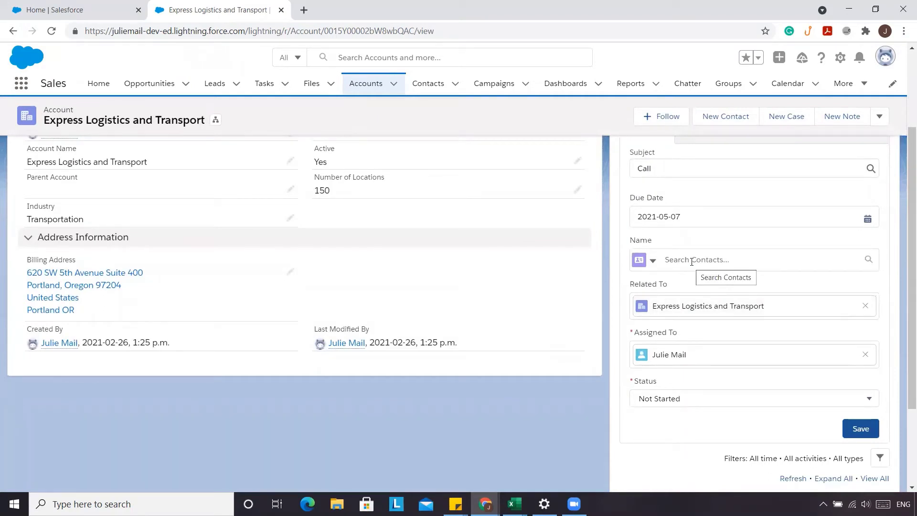
{"action": "left_click", "coordinate": [707, 389]}
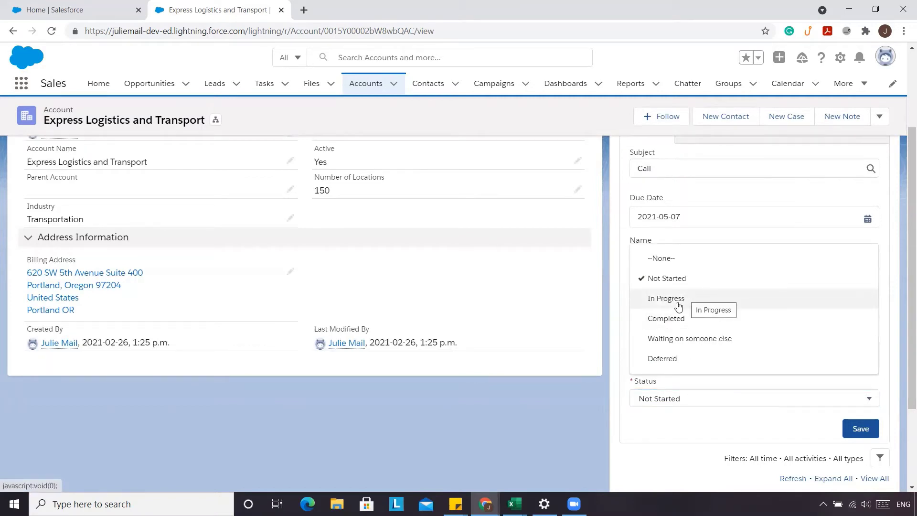
{"action": "left_click", "coordinate": [861, 436]}
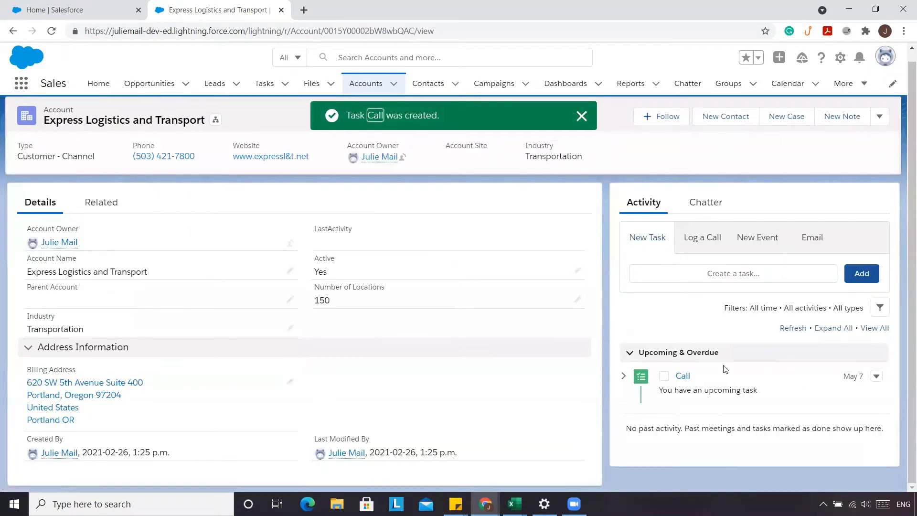
{"action": "left_click", "coordinate": [52, 32]}
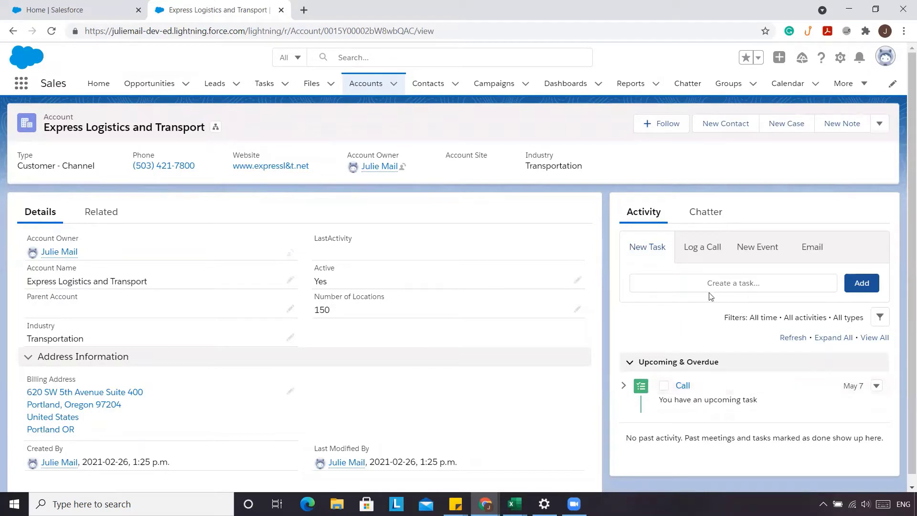
Start another task with subject Call and due date May 3, 2021.
{"action": "left_click", "coordinate": [666, 282]}
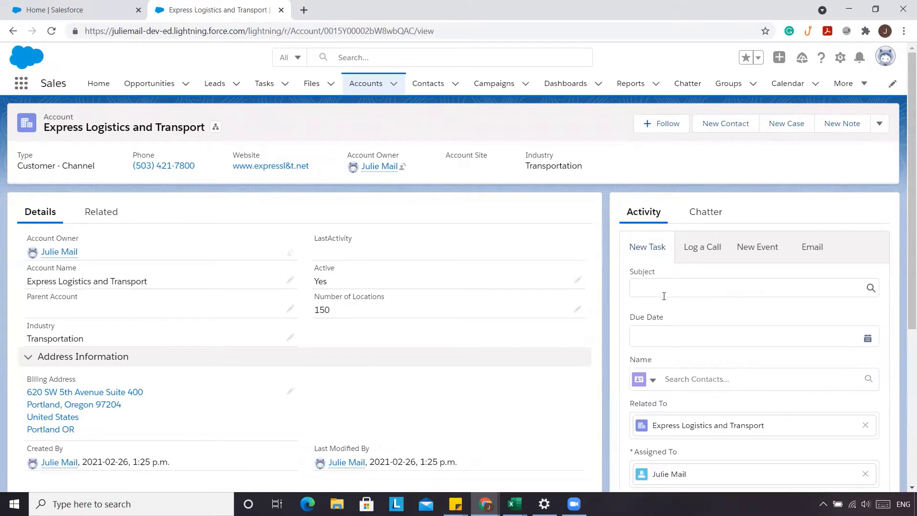
{"action": "left_click", "coordinate": [660, 292]}
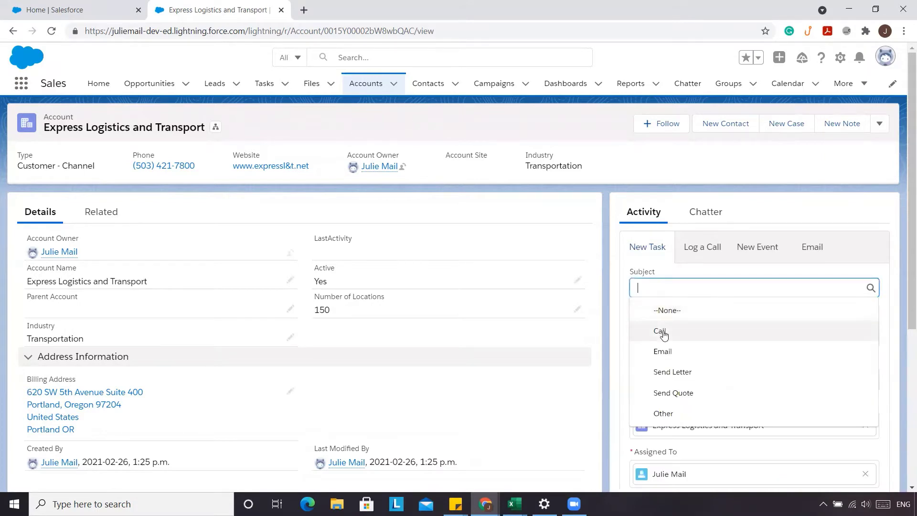
{"action": "left_click", "coordinate": [663, 330]}
{"action": "left_click", "coordinate": [664, 333]}
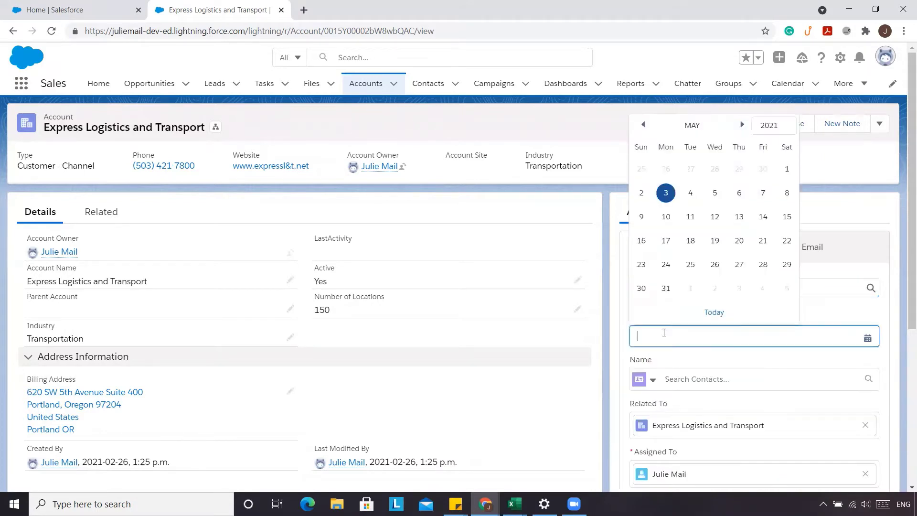
{"action": "left_click", "coordinate": [664, 192]}
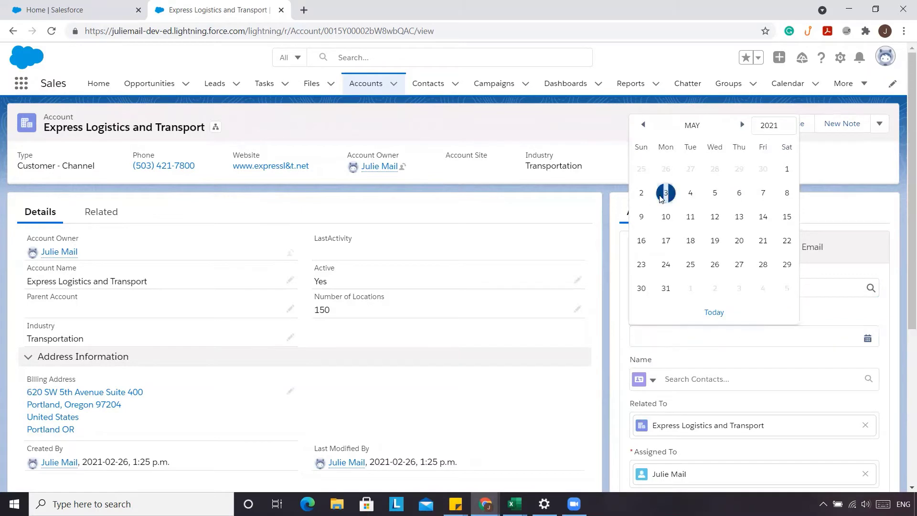
{"action": "scroll", "coordinate": [681, 326], "scroll_direction": "down", "scroll_amount": 3}
Check which contacts belong to the account before linking one to the task.
{"action": "left_click", "coordinate": [678, 261]}
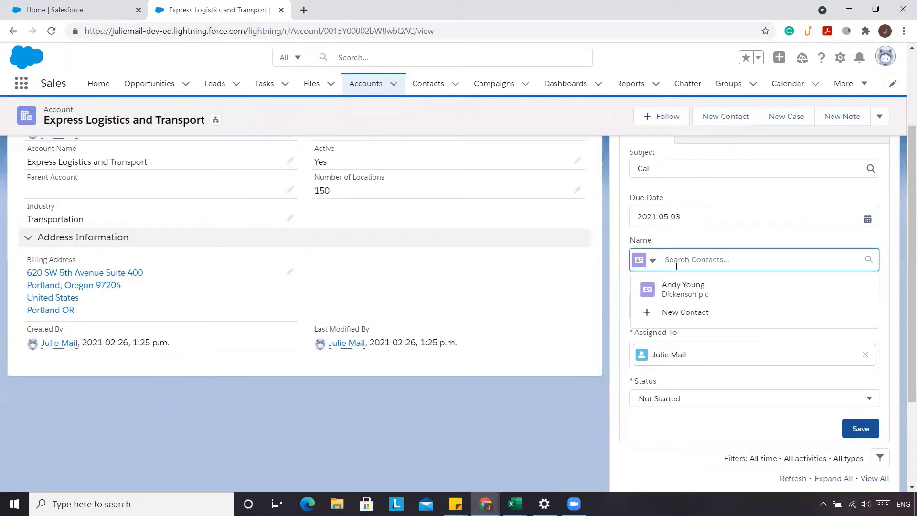
{"action": "left_click", "coordinate": [683, 244]}
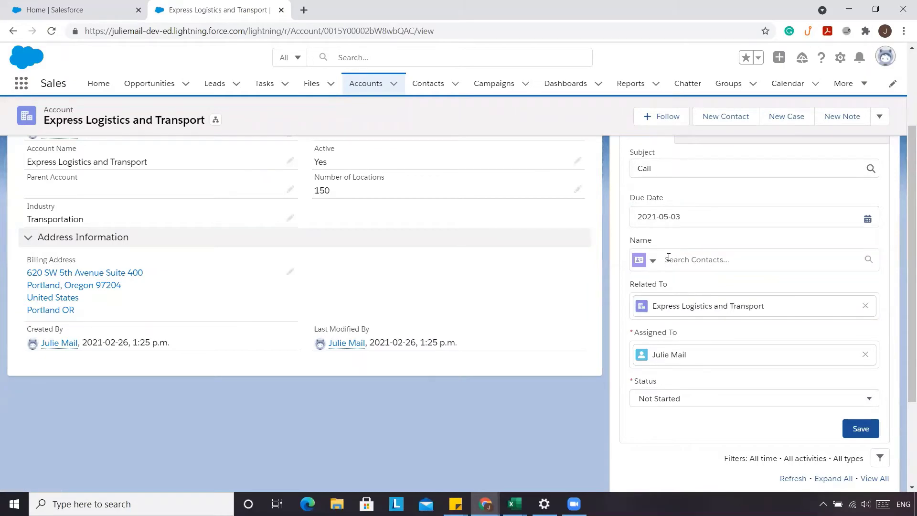
{"action": "scroll", "coordinate": [471, 263], "scroll_direction": "up", "scroll_amount": 3}
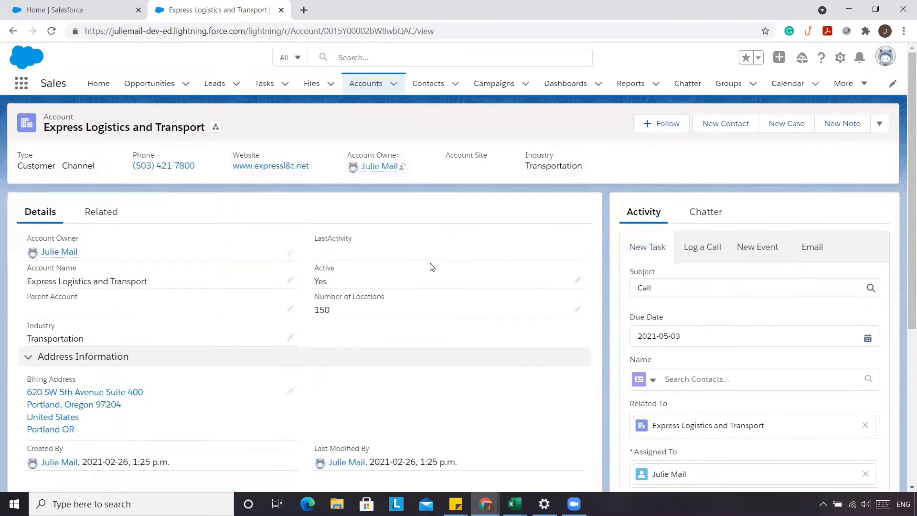
{"action": "left_click", "coordinate": [93, 213]}
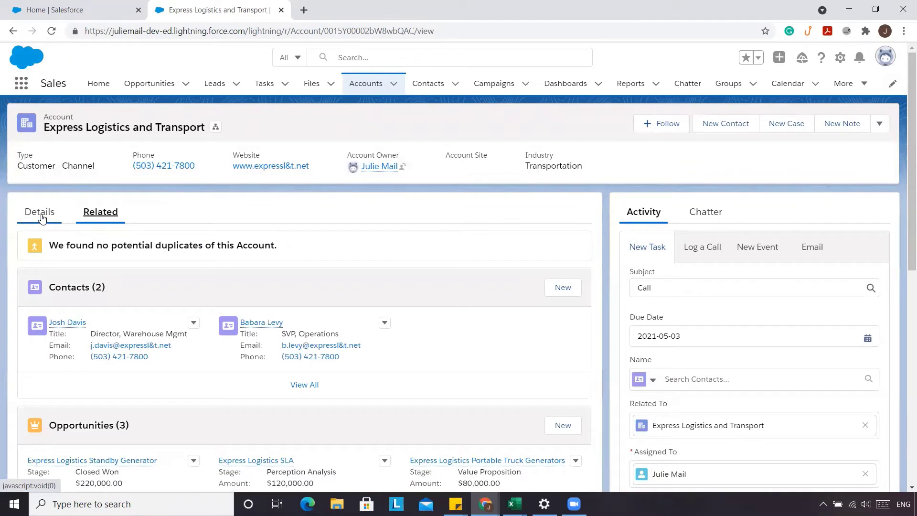
{"action": "left_click", "coordinate": [43, 212]}
{"action": "scroll", "coordinate": [669, 378], "scroll_direction": "down", "scroll_amount": 2}
Link the matching contact, set the status to Completed, and save the Call task.
{"action": "left_click", "coordinate": [684, 320]}
{"action": "type", "text": "josh"}
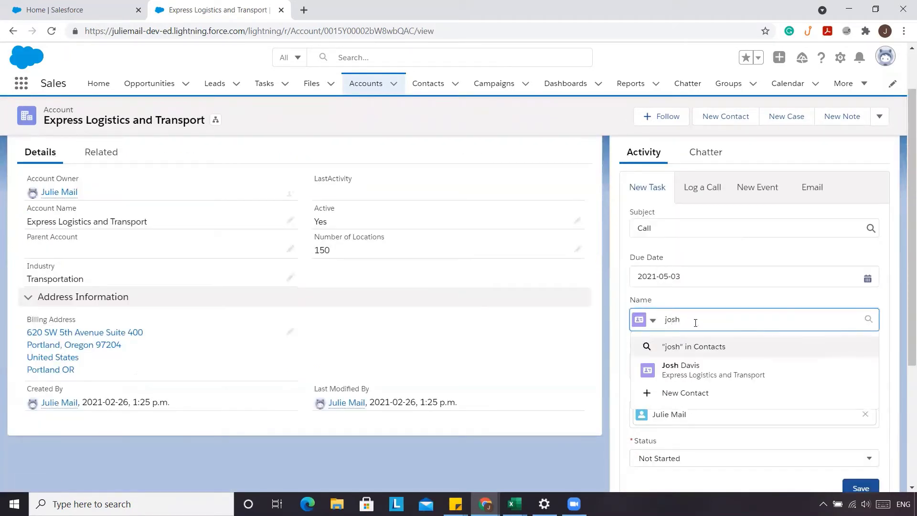
{"action": "left_click", "coordinate": [692, 372]}
{"action": "scroll", "coordinate": [718, 373], "scroll_direction": "down", "scroll_amount": 2}
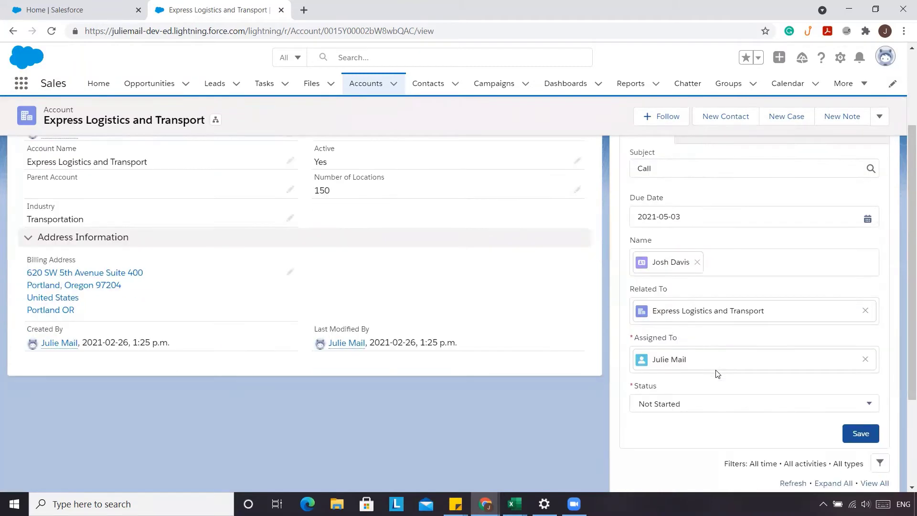
{"action": "left_click", "coordinate": [673, 403]}
{"action": "left_click", "coordinate": [665, 323]}
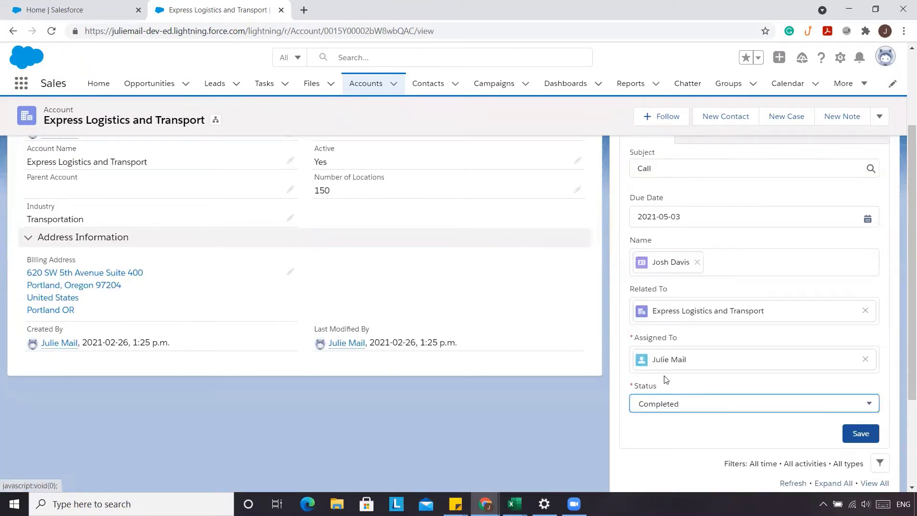
{"action": "left_click", "coordinate": [860, 434]}
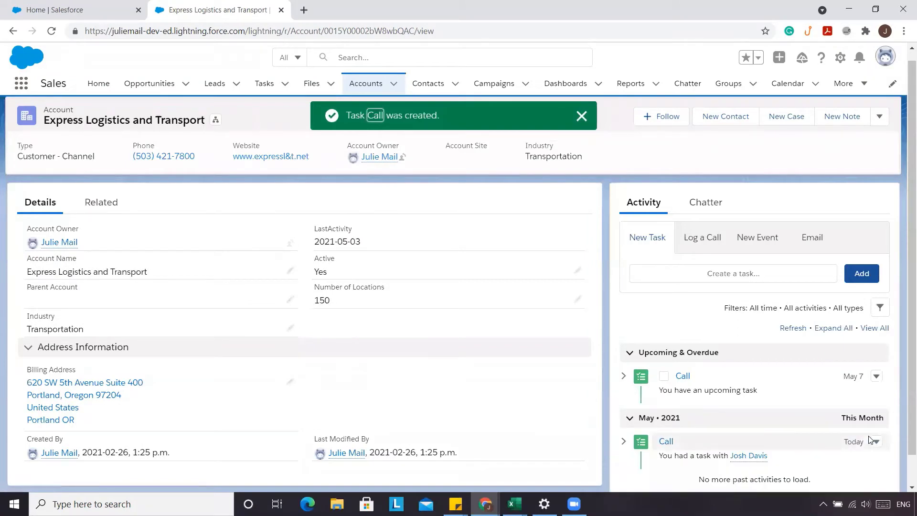
{"action": "scroll", "coordinate": [870, 436], "scroll_direction": "down", "scroll_amount": 1}
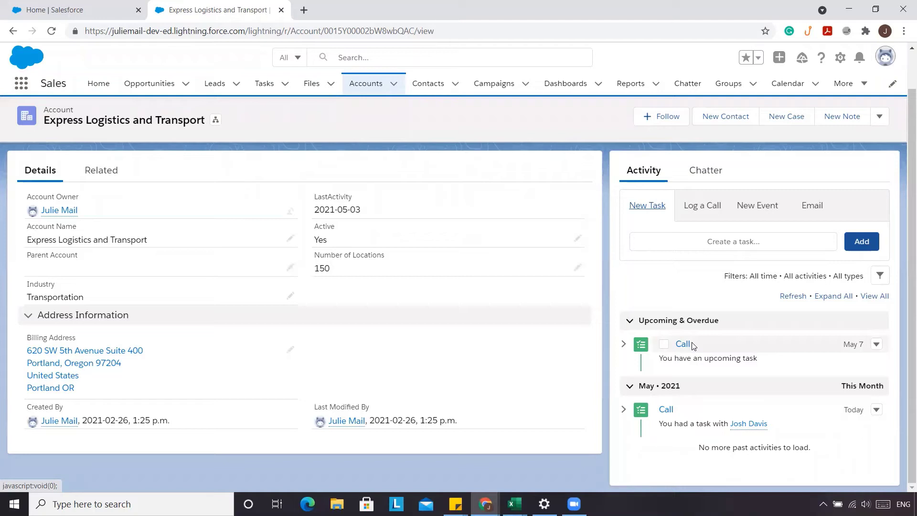
Mark the May 7 Call task done and reload so LastActivity shows 2021-05-07.
{"action": "left_click", "coordinate": [664, 345]}
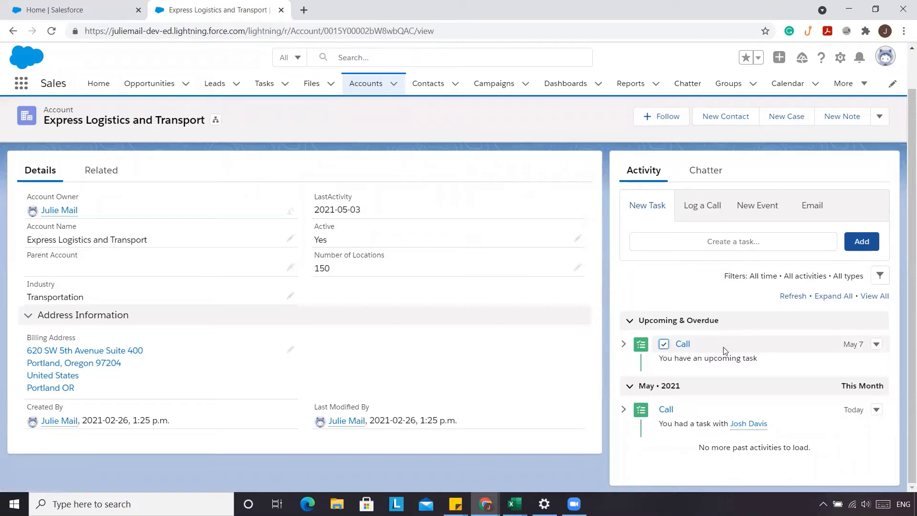
{"action": "left_click", "coordinate": [51, 31]}
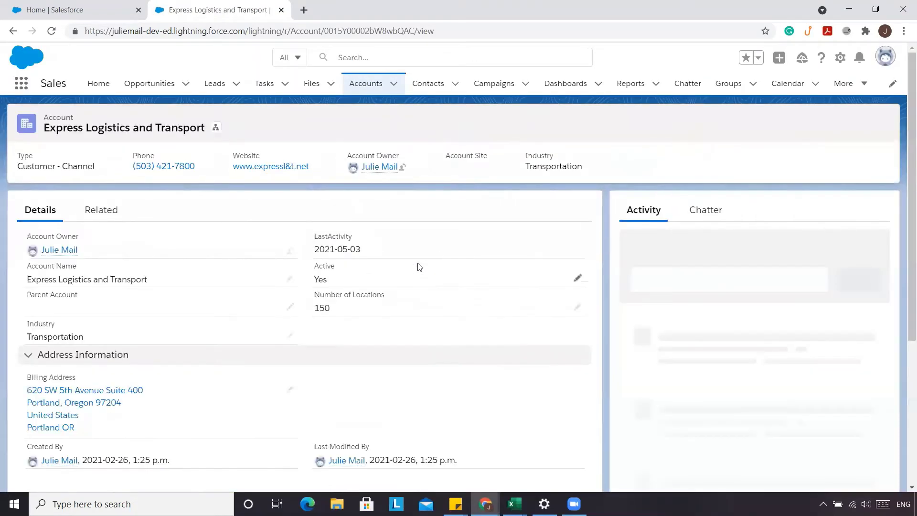
{"action": "left_click", "coordinate": [663, 386]}
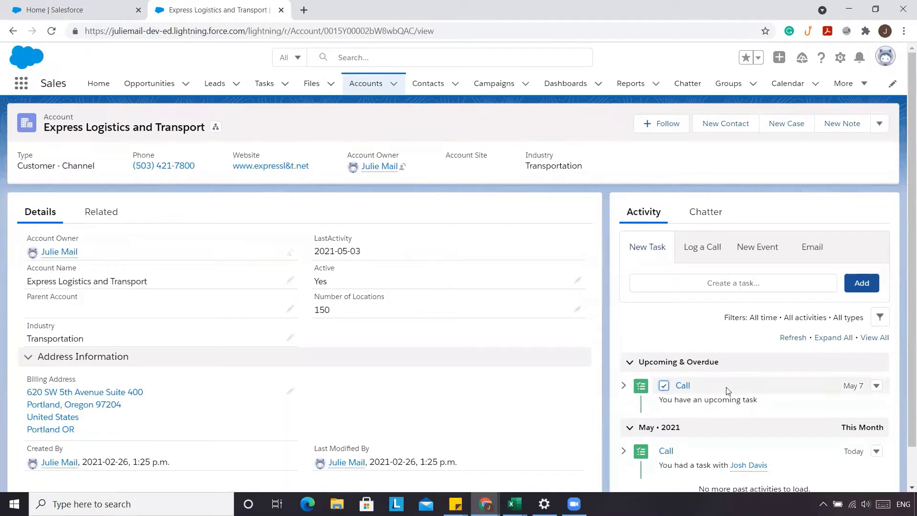
{"action": "left_click", "coordinate": [878, 389]}
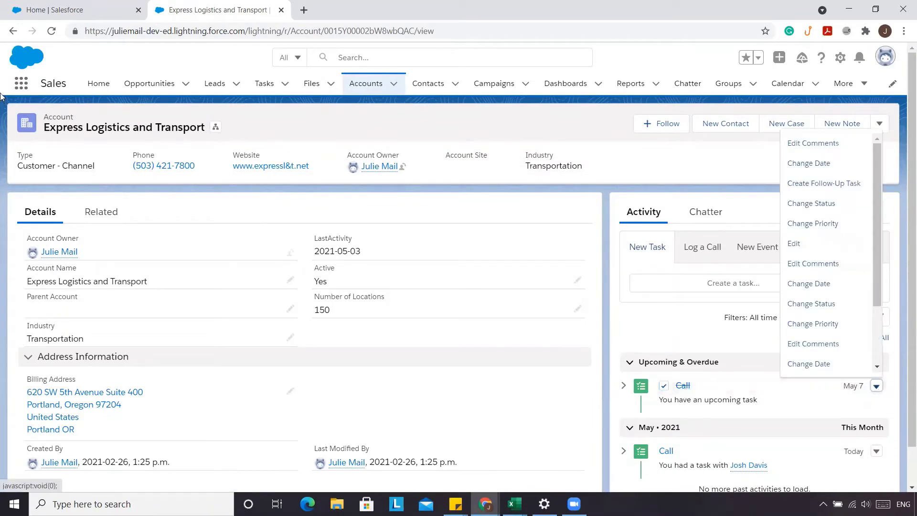
{"action": "left_click", "coordinate": [48, 33]}
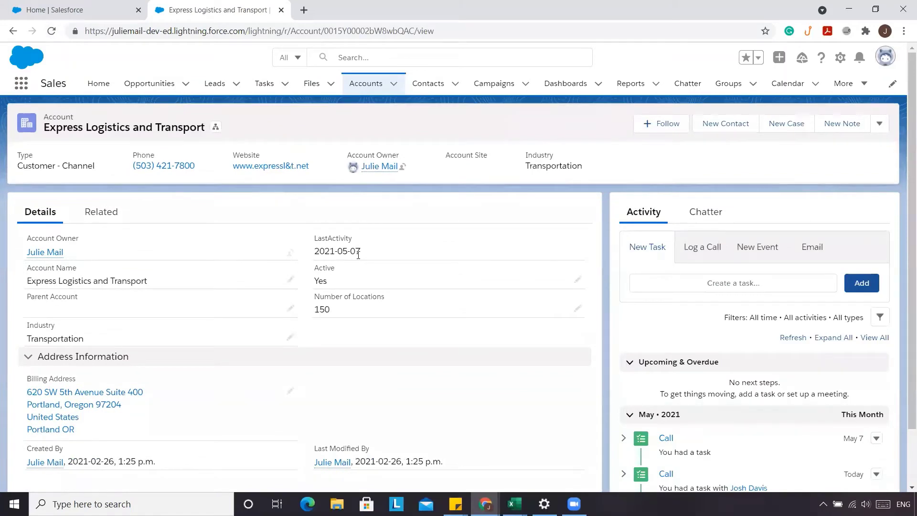
{"action": "scroll", "coordinate": [712, 365], "scroll_direction": "down", "scroll_amount": 2}
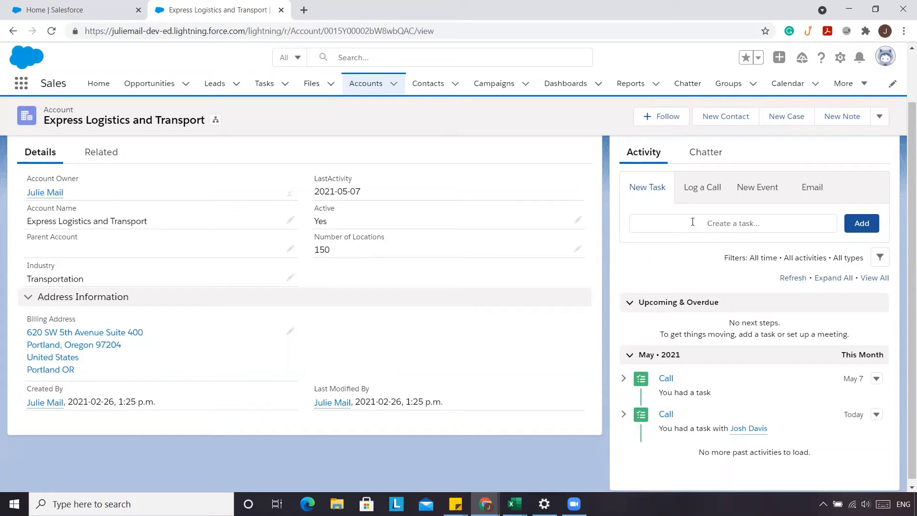
Start a new event with subject Meeting and start date May 13, 2021.
{"action": "left_click", "coordinate": [758, 193]}
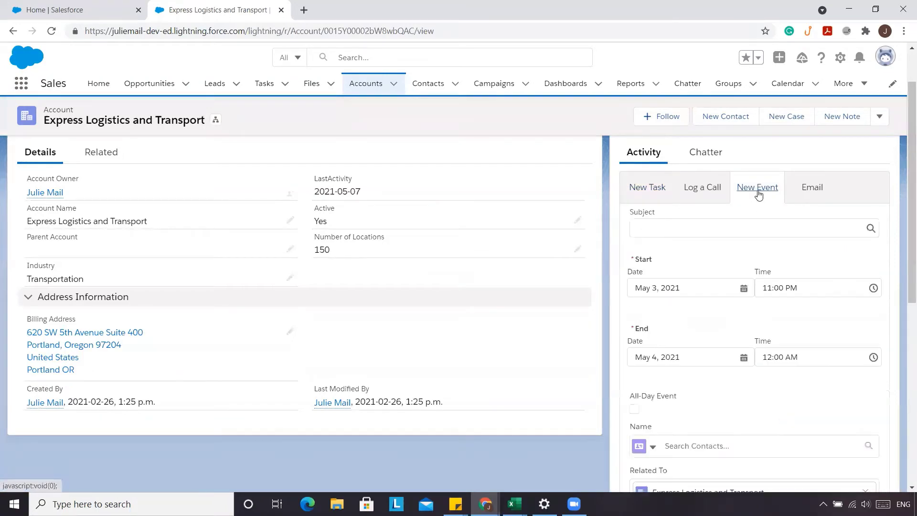
{"action": "left_click", "coordinate": [693, 225]}
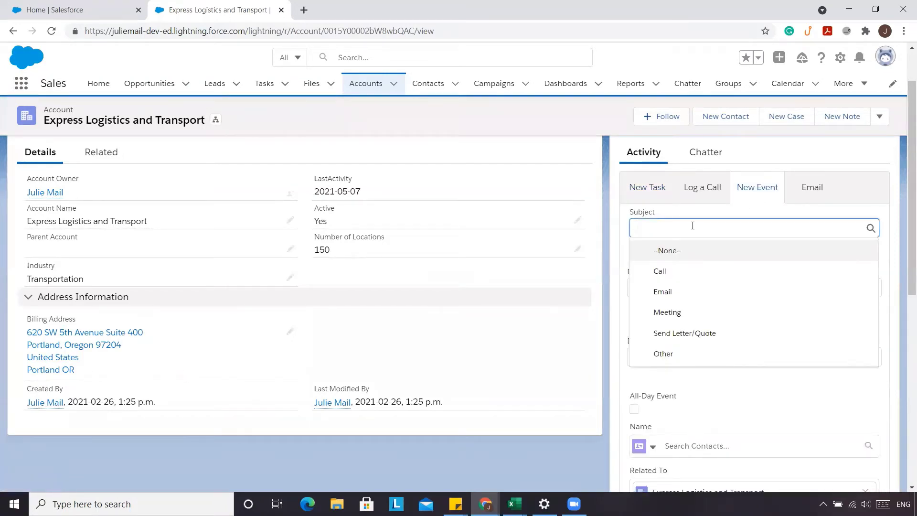
{"action": "left_click", "coordinate": [703, 313]}
{"action": "left_click", "coordinate": [700, 289]}
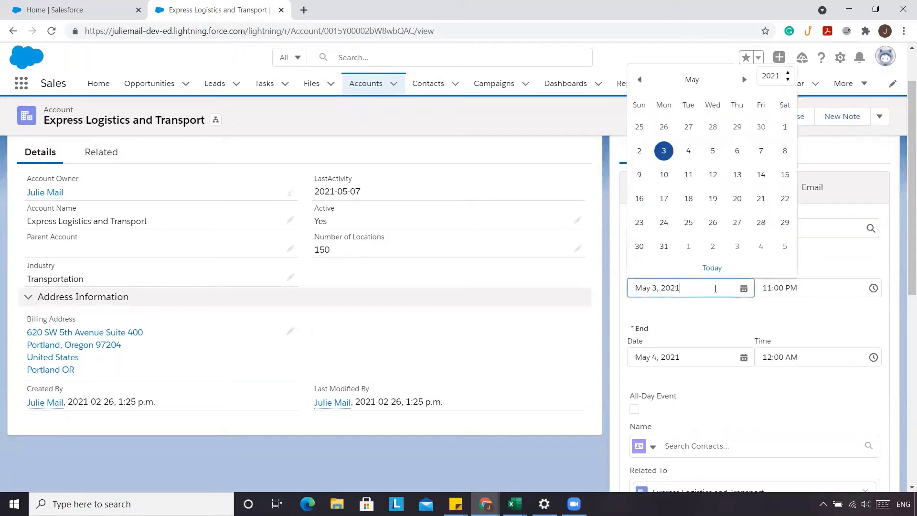
{"action": "left_click", "coordinate": [737, 175]}
{"action": "left_click", "coordinate": [761, 319]}
{"action": "scroll", "coordinate": [761, 317], "scroll_direction": "down", "scroll_amount": 2}
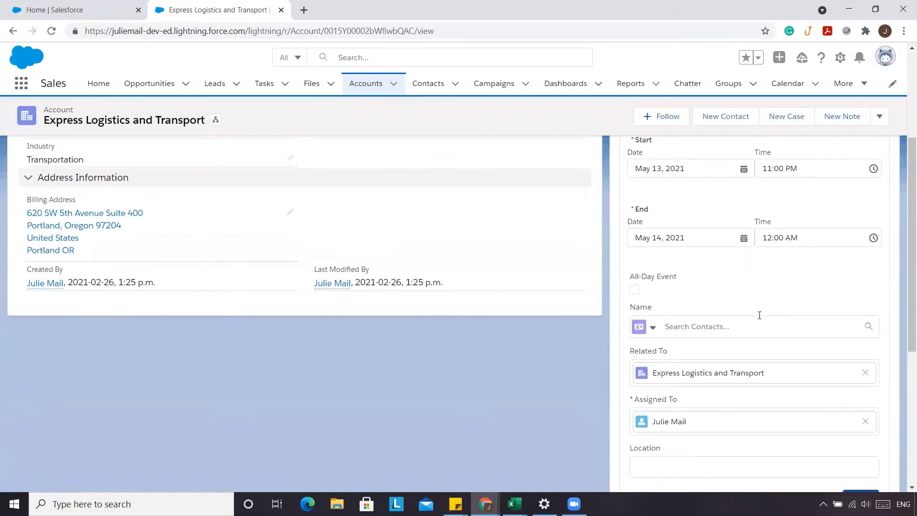
Attach the matching contact, save the Meeting, and check that LastActivity reads 2021-05-13.
{"action": "left_click", "coordinate": [707, 328]}
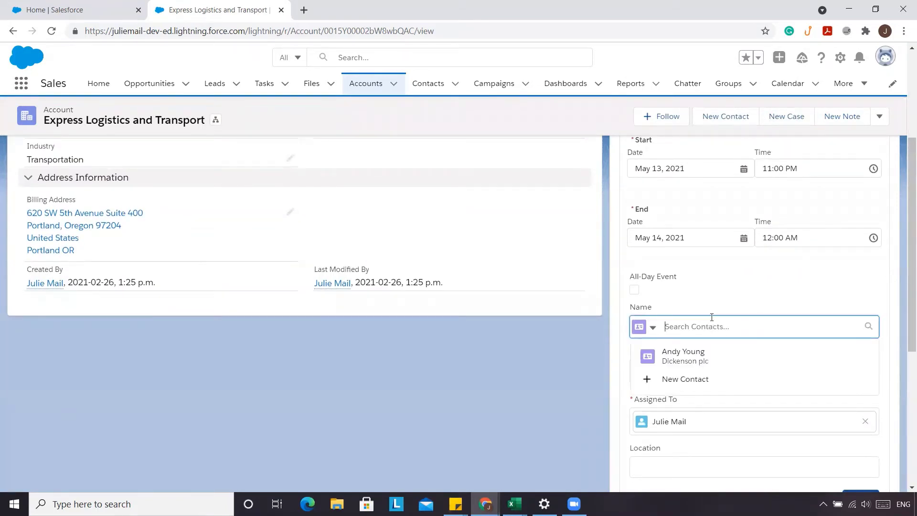
{"action": "type", "text": "josh"}
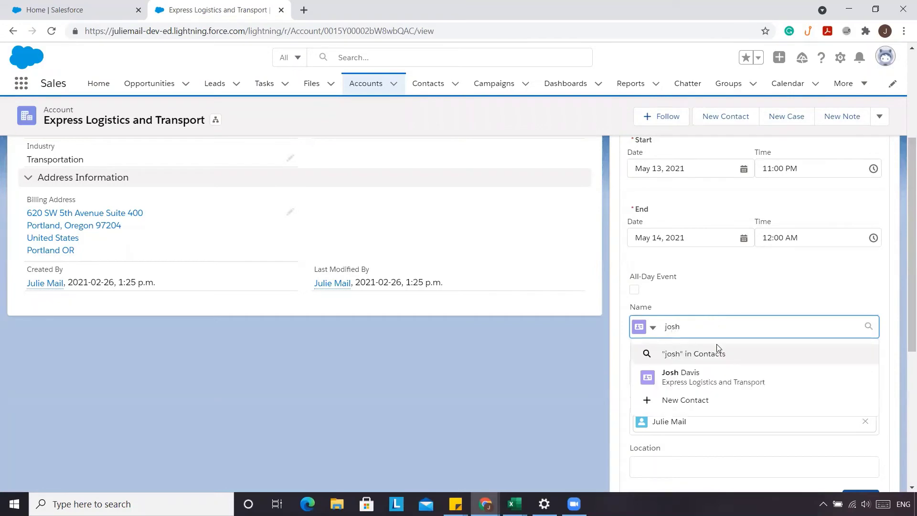
{"action": "left_click", "coordinate": [710, 374]}
{"action": "scroll", "coordinate": [706, 375], "scroll_direction": "down", "scroll_amount": 4}
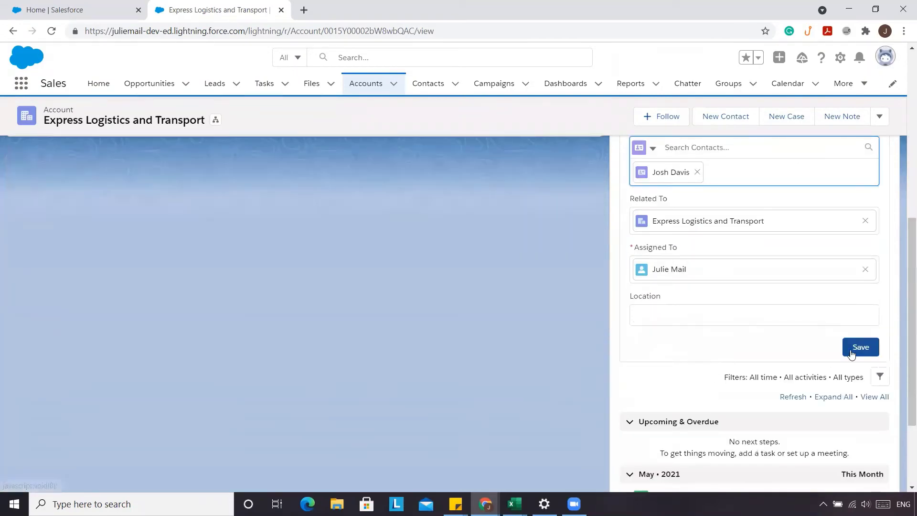
{"action": "left_click", "coordinate": [863, 347]}
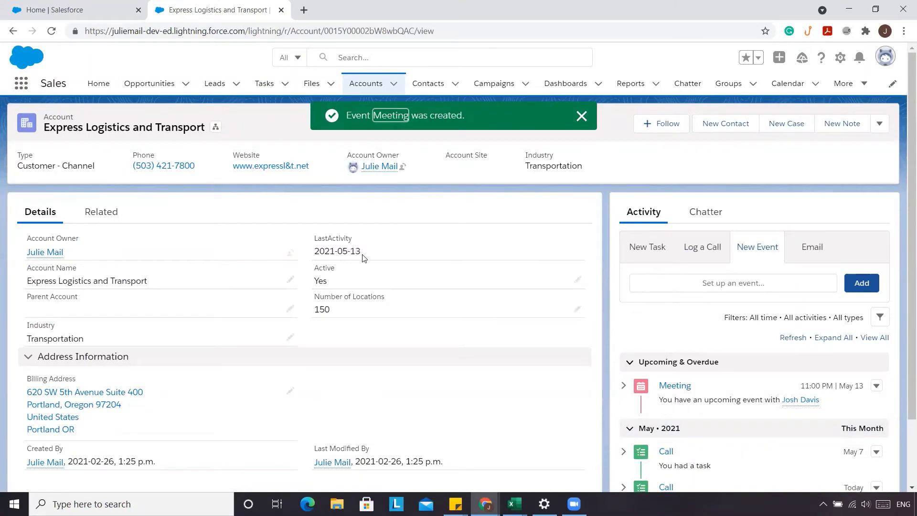
{"action": "left_click_drag", "start_coordinate": [364, 254], "coordinate": [350, 254]}
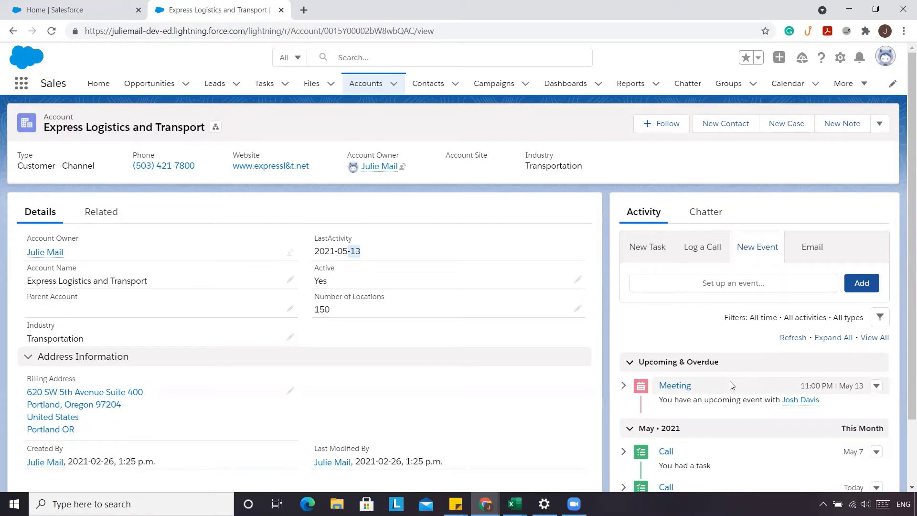
{"action": "scroll", "coordinate": [731, 385], "scroll_direction": "down", "scroll_amount": 3}
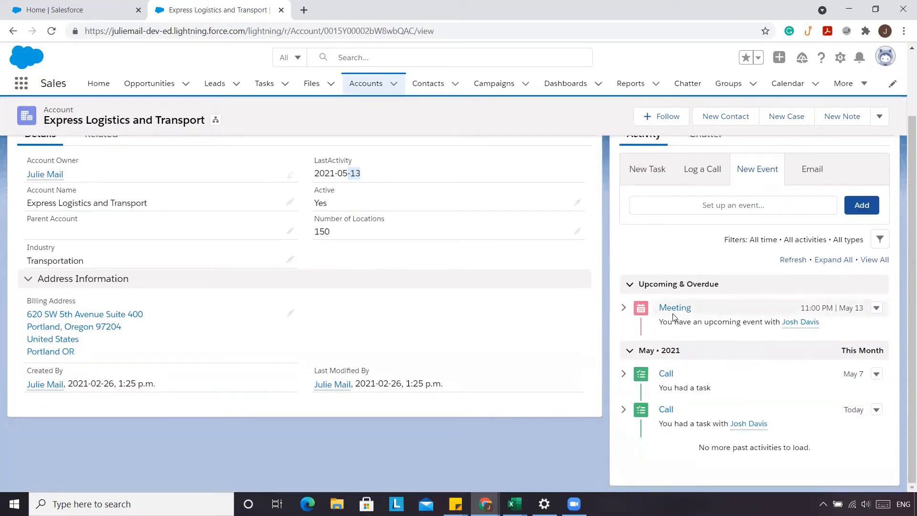
{"action": "scroll", "coordinate": [693, 330], "scroll_direction": "up", "scroll_amount": 2}
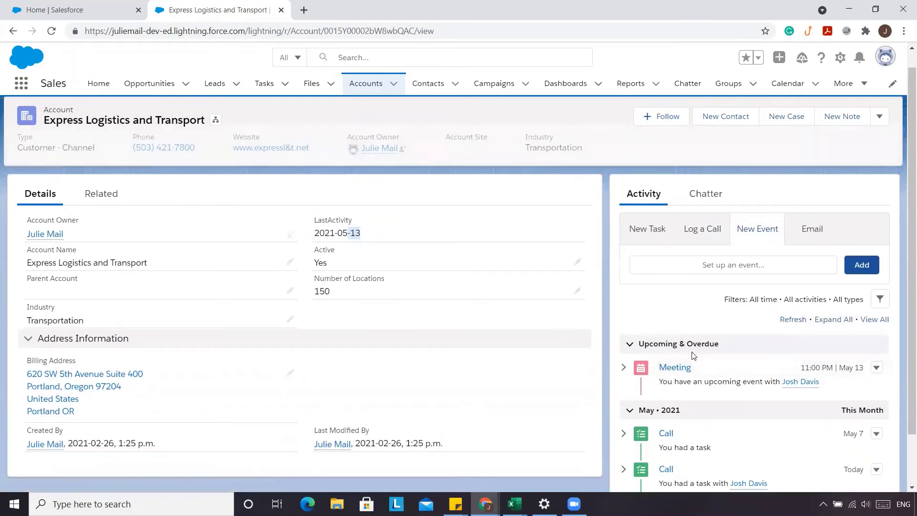
{"action": "left_click", "coordinate": [675, 368]}
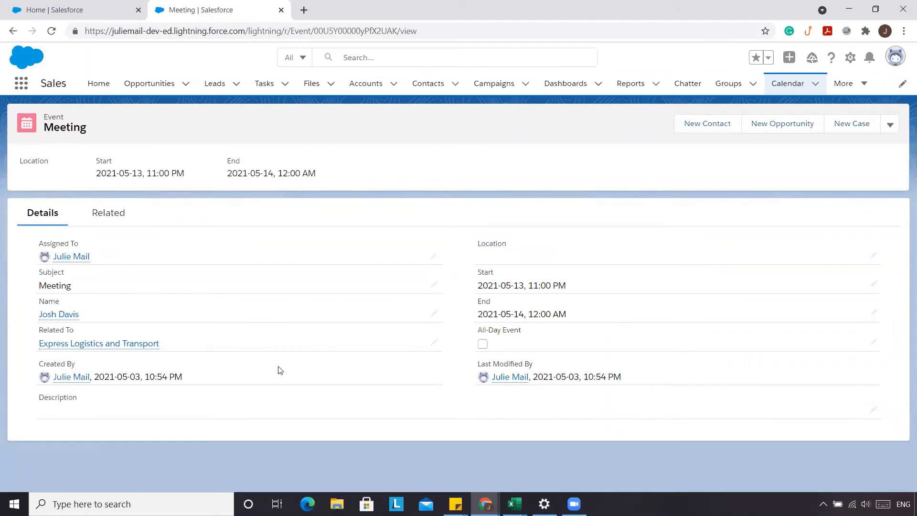
Add the Dickenson plc contact as a second name on the Meeting event and save it.
{"action": "left_click", "coordinate": [435, 314]}
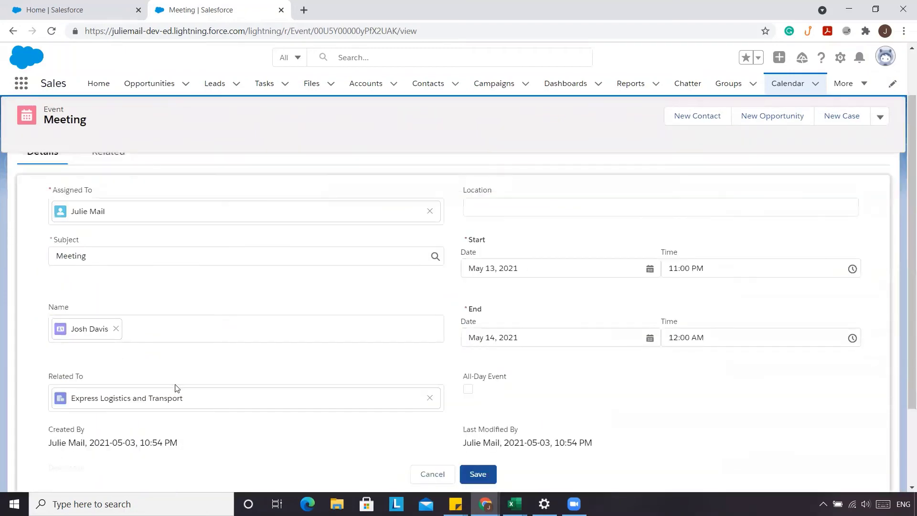
{"action": "left_click", "coordinate": [162, 327]}
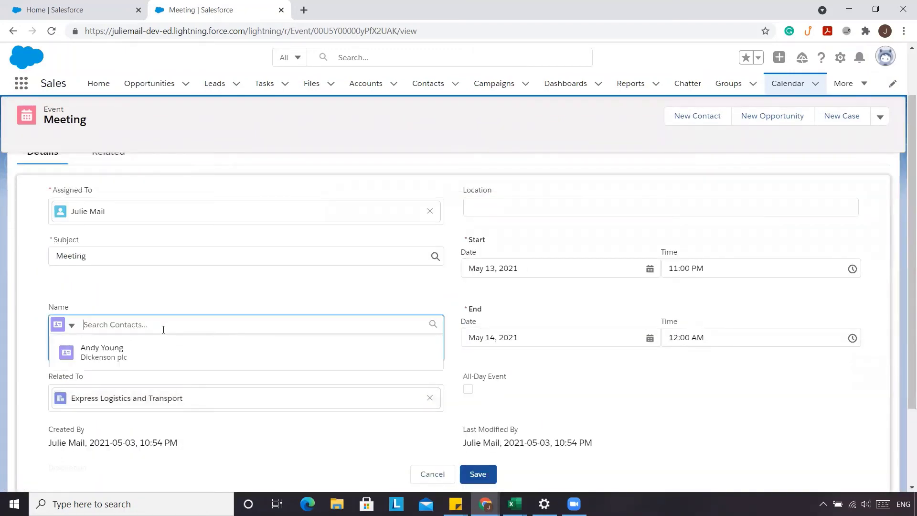
{"action": "left_click", "coordinate": [148, 353]}
{"action": "left_click", "coordinate": [478, 474]}
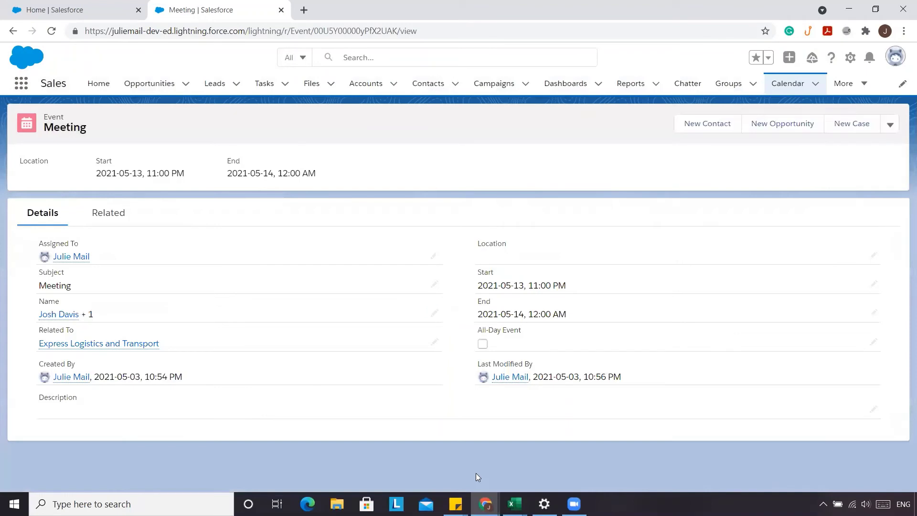
{"action": "left_click", "coordinate": [355, 58]}
{"action": "type", "text": "andy"}
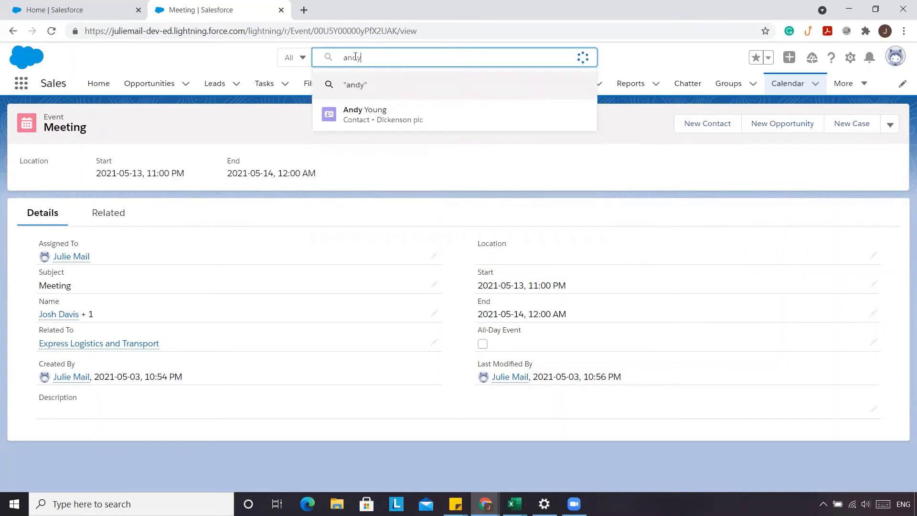
{"action": "left_click", "coordinate": [377, 116]}
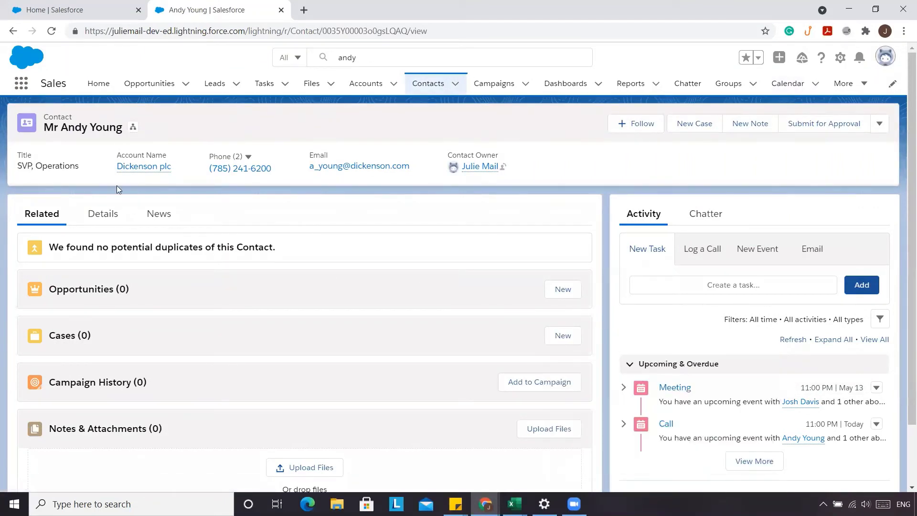
{"action": "left_click", "coordinate": [135, 170]}
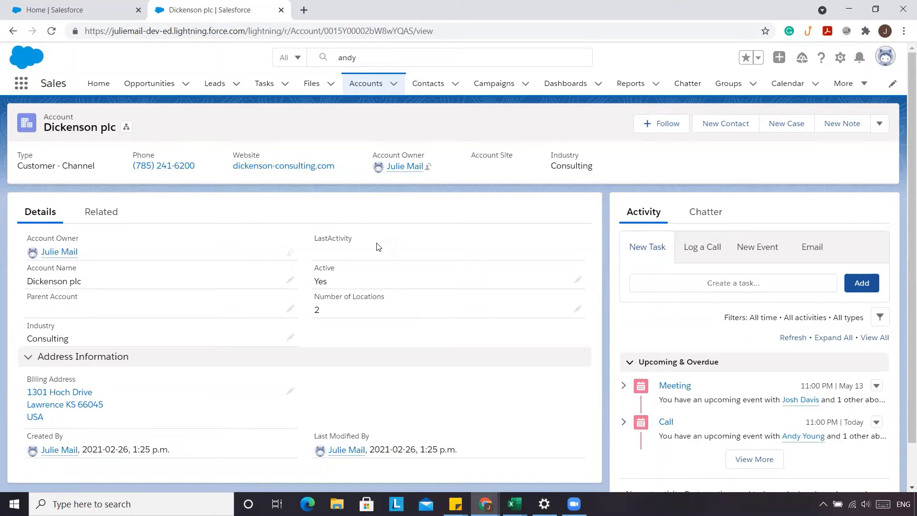
{"action": "left_click", "coordinate": [681, 387]}
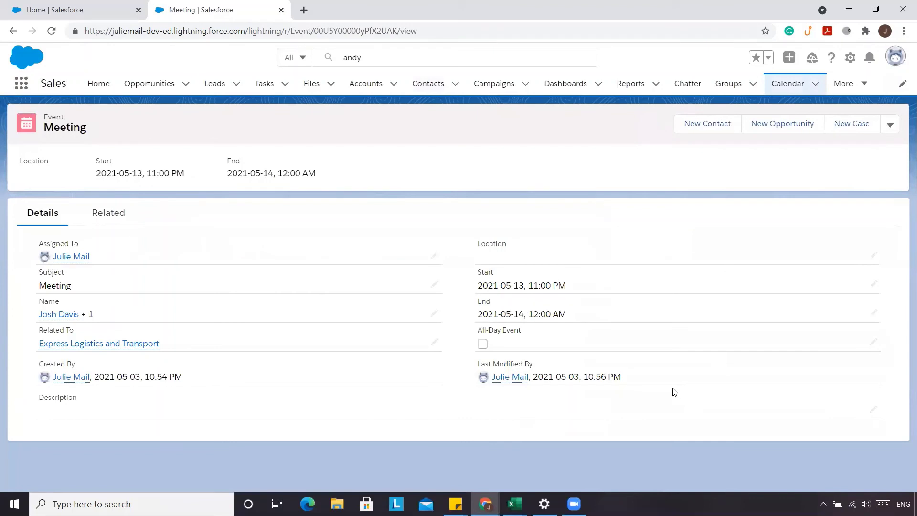
Remove the linked account from the Meeting event's Related To field and save it blank.
{"action": "mouse_move", "coordinate": [112, 352]}
{"action": "left_click", "coordinate": [435, 344]}
{"action": "left_click", "coordinate": [430, 360]}
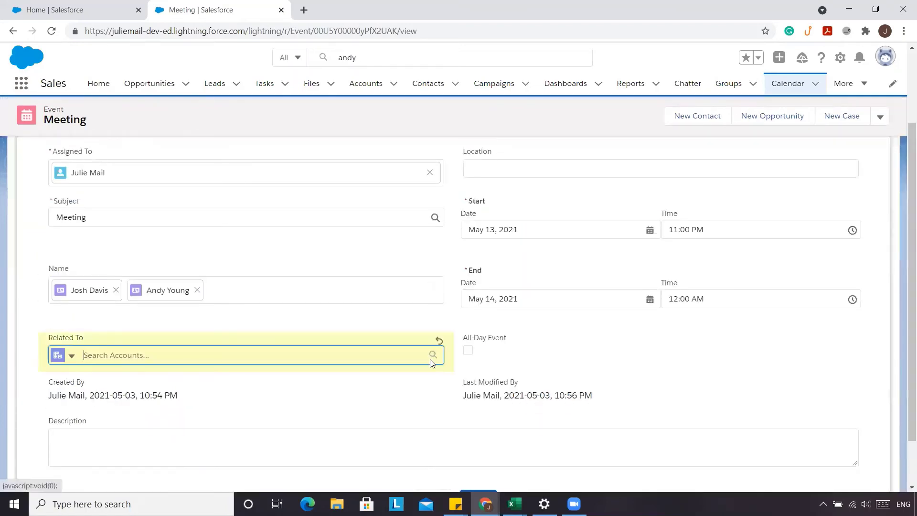
{"action": "left_click", "coordinate": [524, 357]}
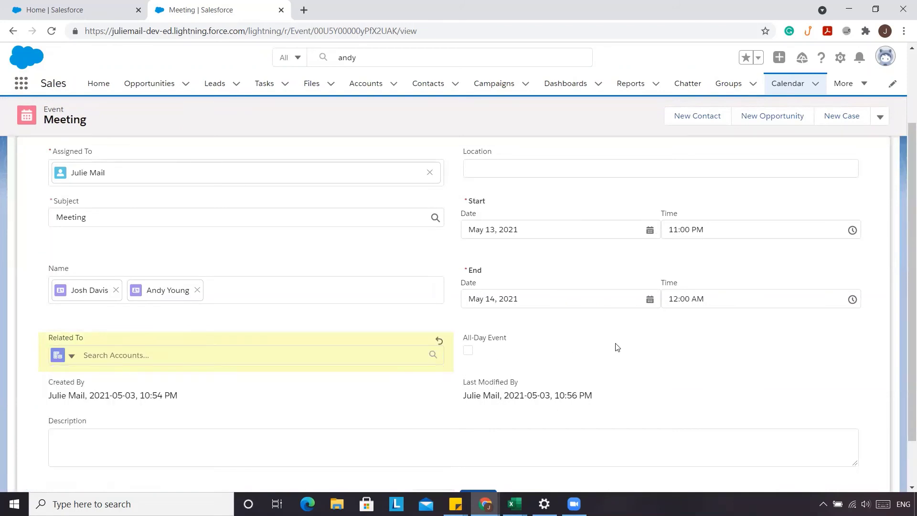
{"action": "scroll", "coordinate": [635, 339], "scroll_direction": "up", "scroll_amount": 2}
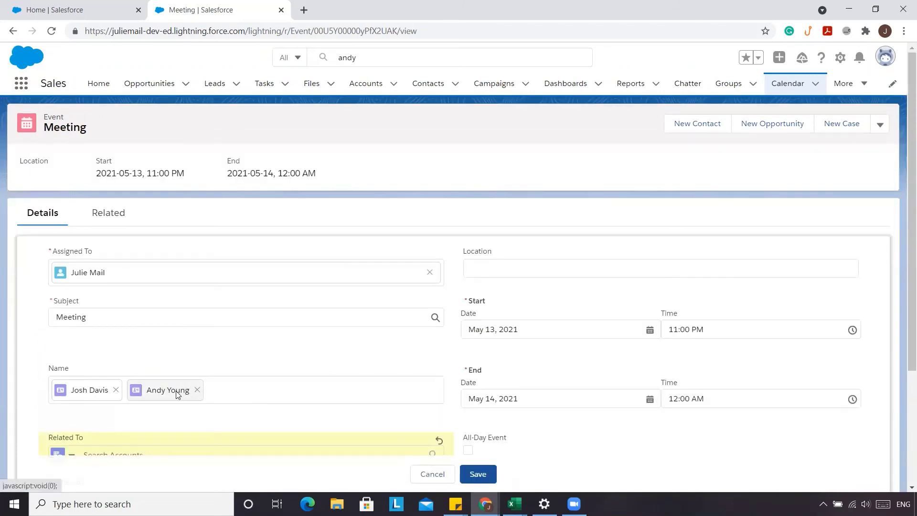
{"action": "scroll", "coordinate": [179, 392], "scroll_direction": "down", "scroll_amount": 2}
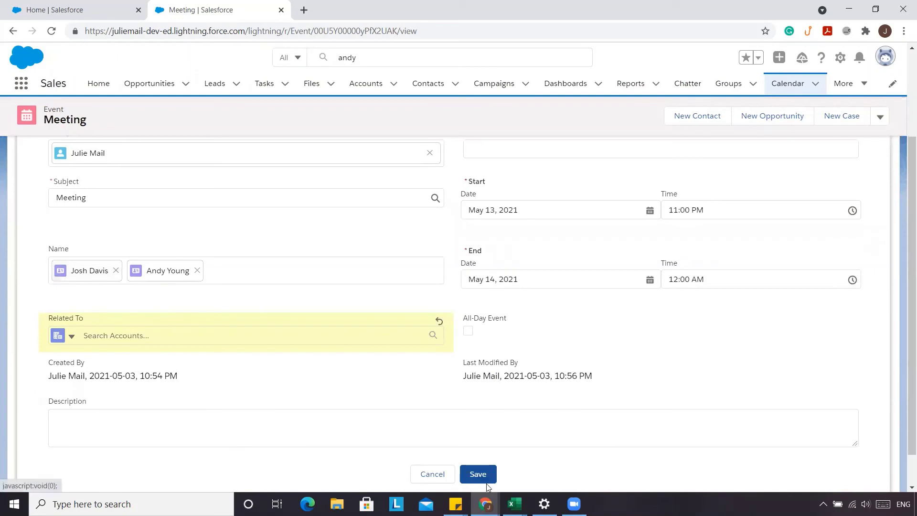
{"action": "left_click", "coordinate": [478, 474]}
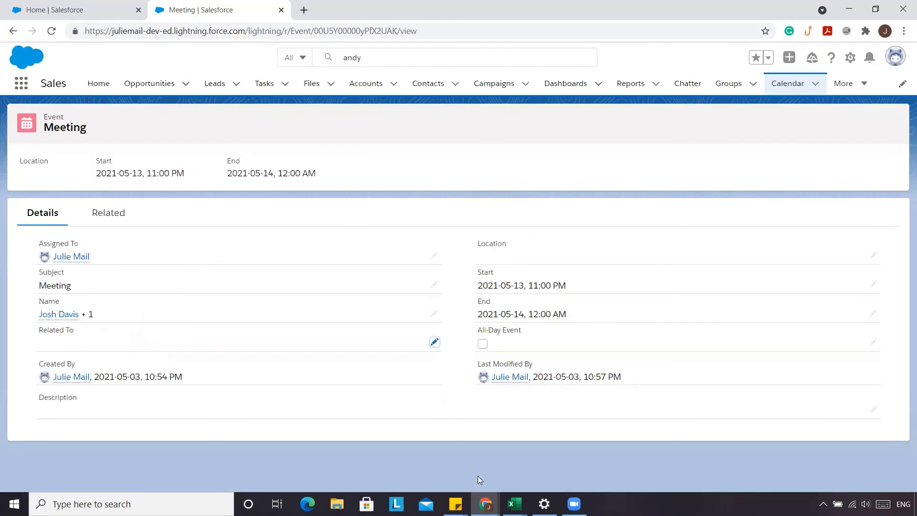
{"action": "left_click", "coordinate": [54, 315]}
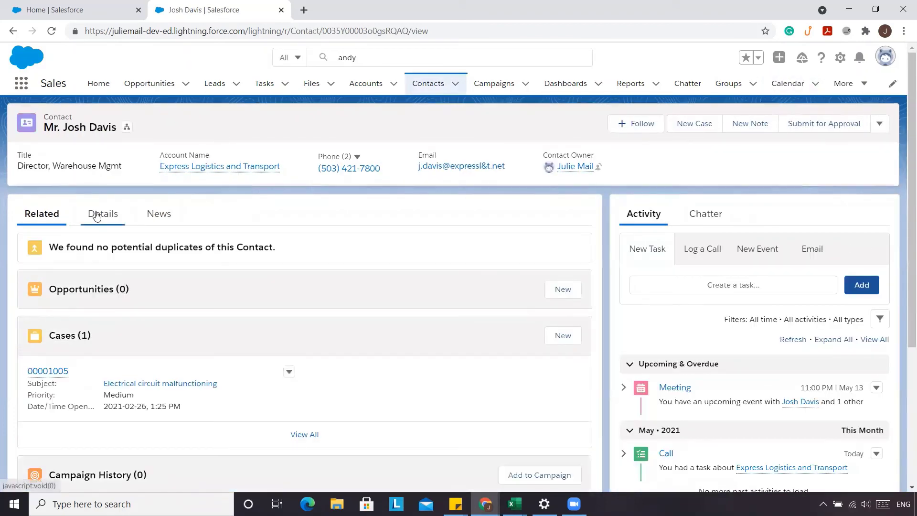
Check the Express Logistics and Transport account, then open the Dickenson plc contact's account record.
{"action": "left_click", "coordinate": [228, 176]}
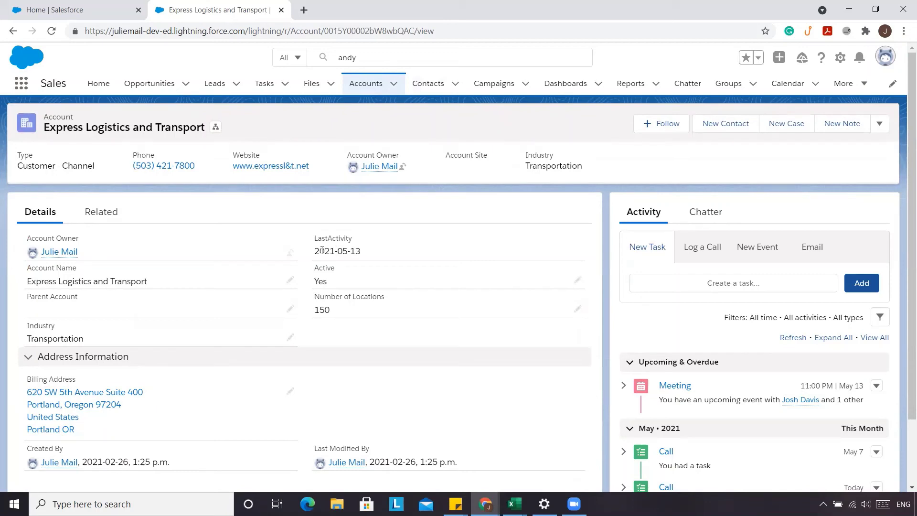
{"action": "left_click", "coordinate": [394, 58]}
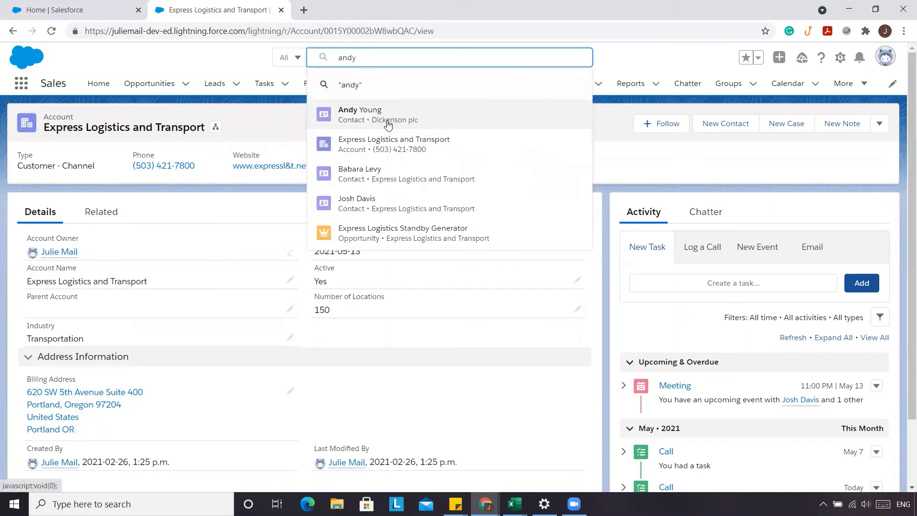
{"action": "left_click", "coordinate": [388, 123]}
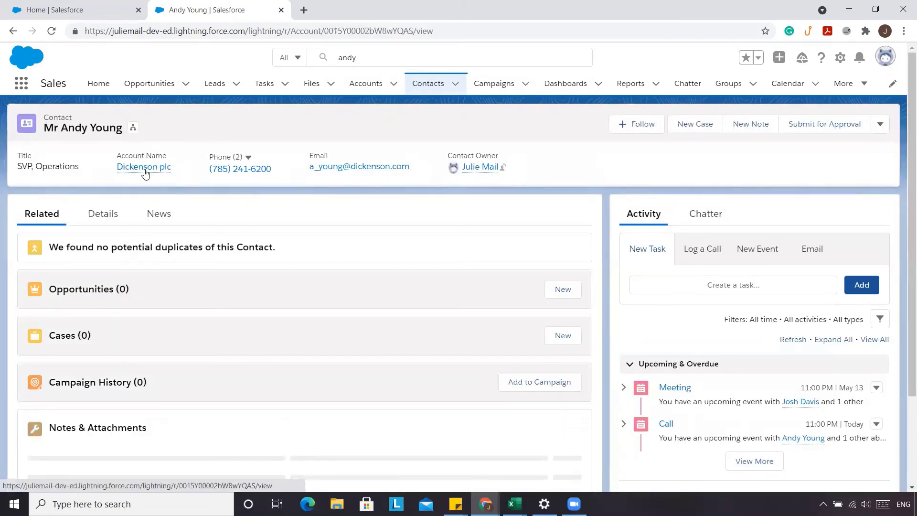
{"action": "left_click", "coordinate": [145, 170]}
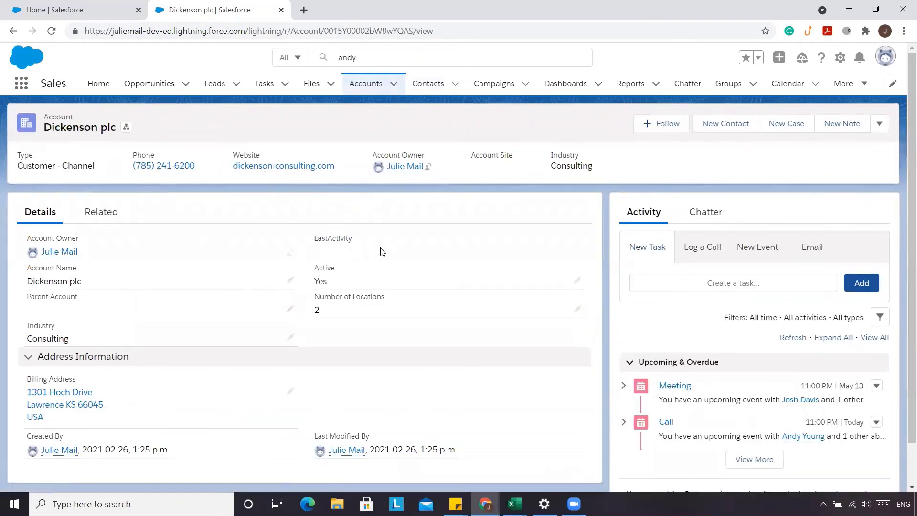